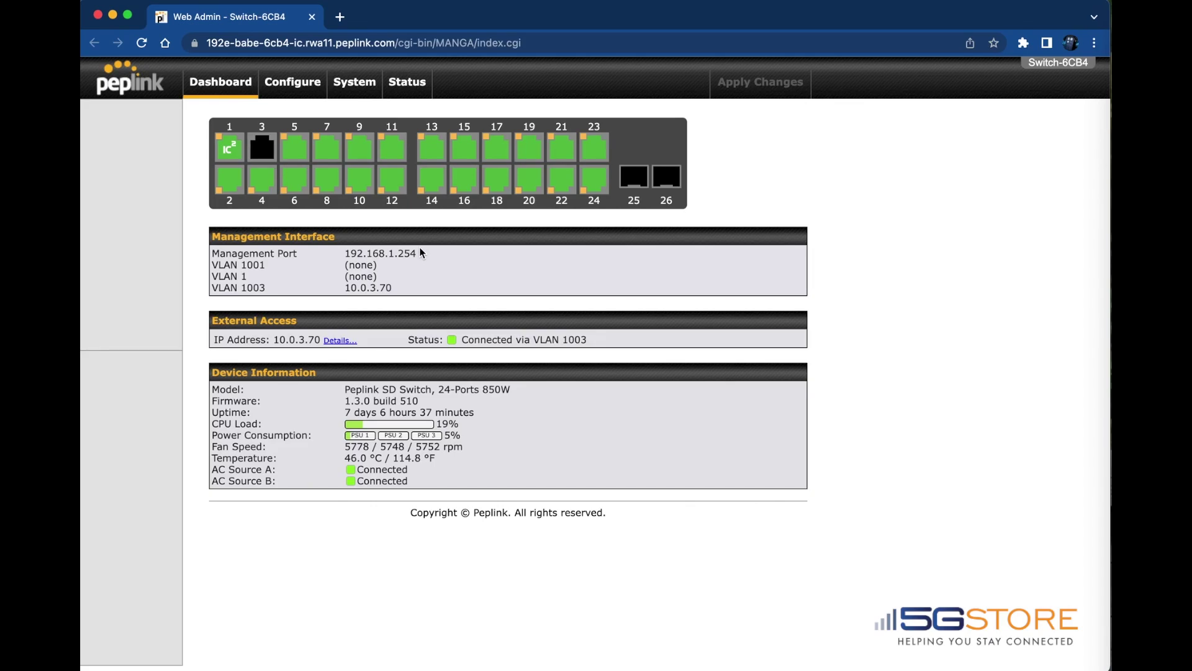
- Leave the Dashboard for the System section, where Admin Security starts loading
click(365, 85)
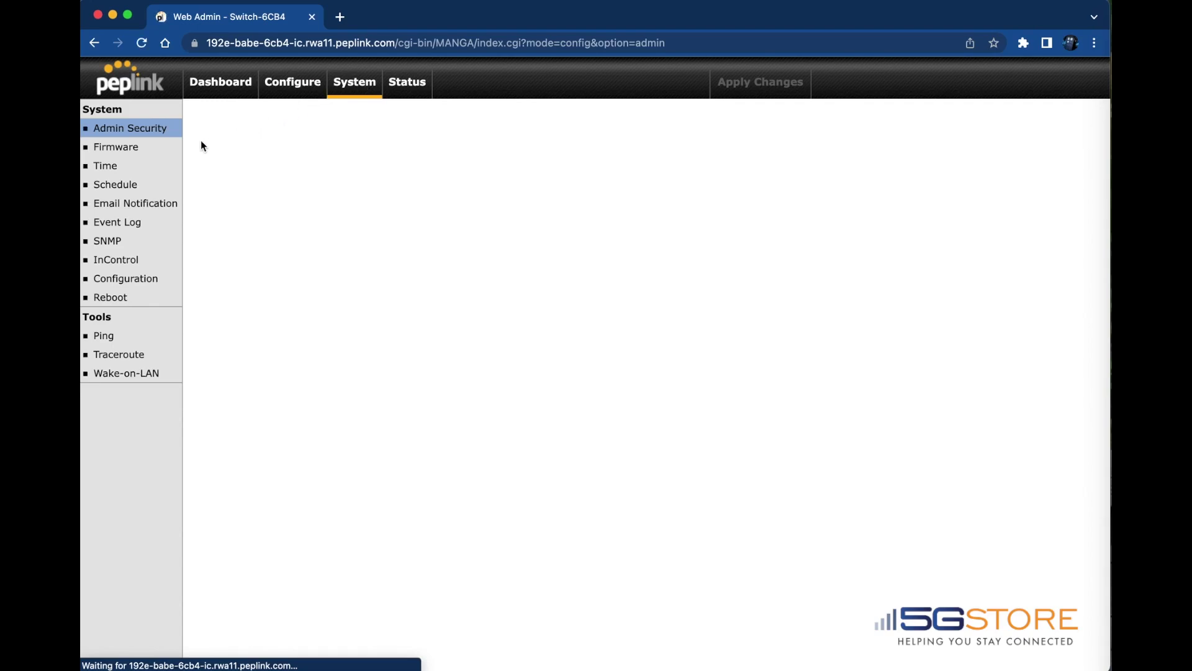
- Open InControl settings, keep InControl as controller, and toggle Restricted to Status Reporting Only
click(105, 260)
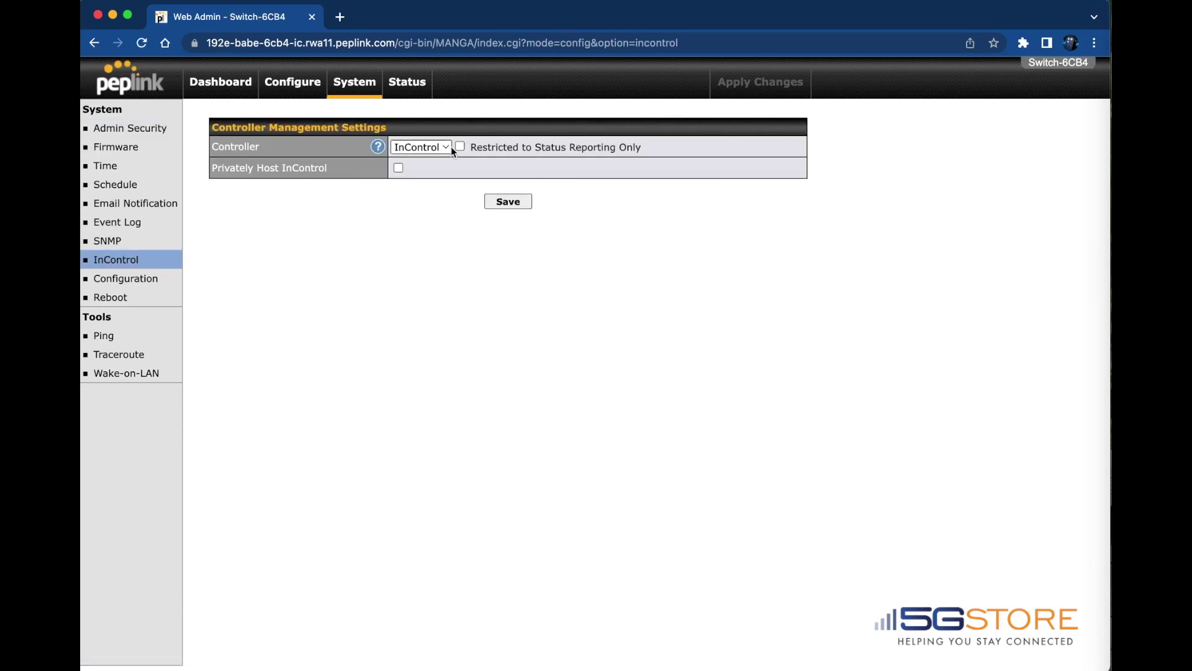
click(448, 148)
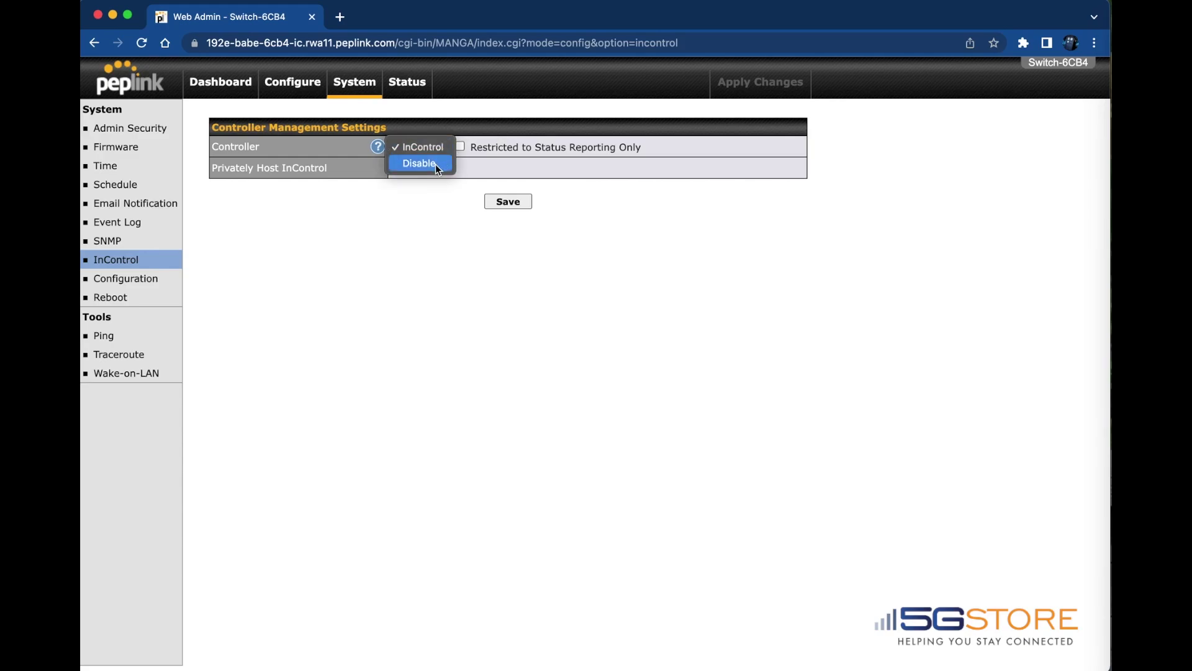
click(454, 150)
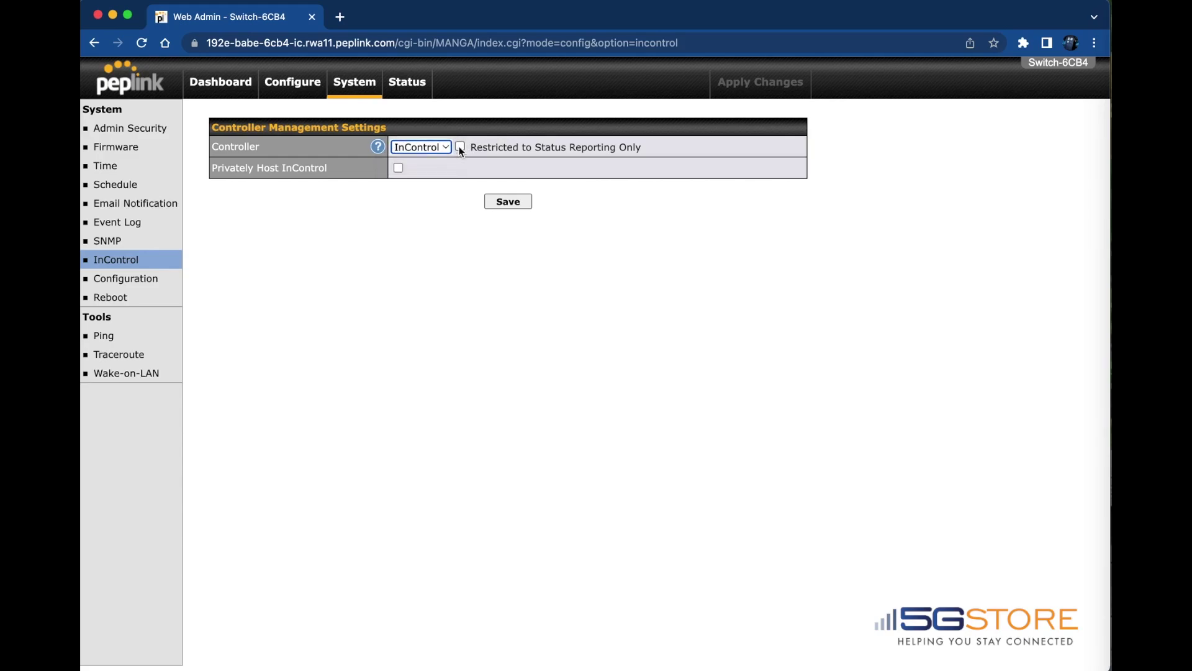
click(460, 146)
- Return to the Dashboard showing firmware 1.3.0 build 510 and external access via VLAN 1003
click(230, 85)
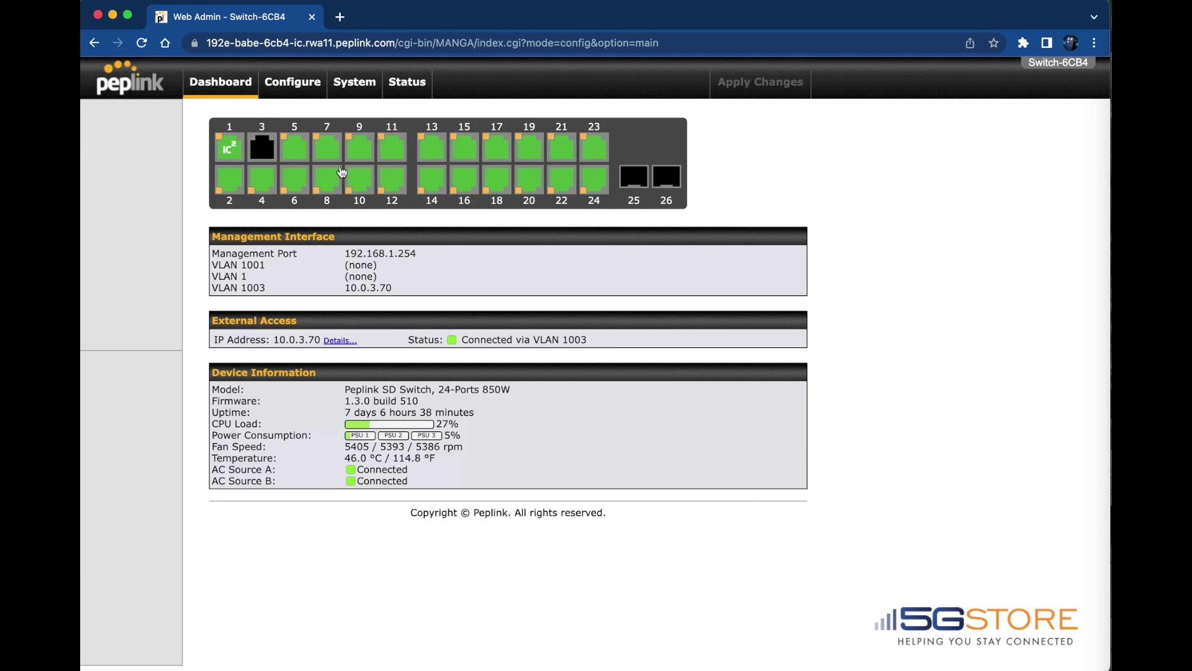
- View the Configure LAN list, then preview and discard the New LAN form unsaved
click(303, 72)
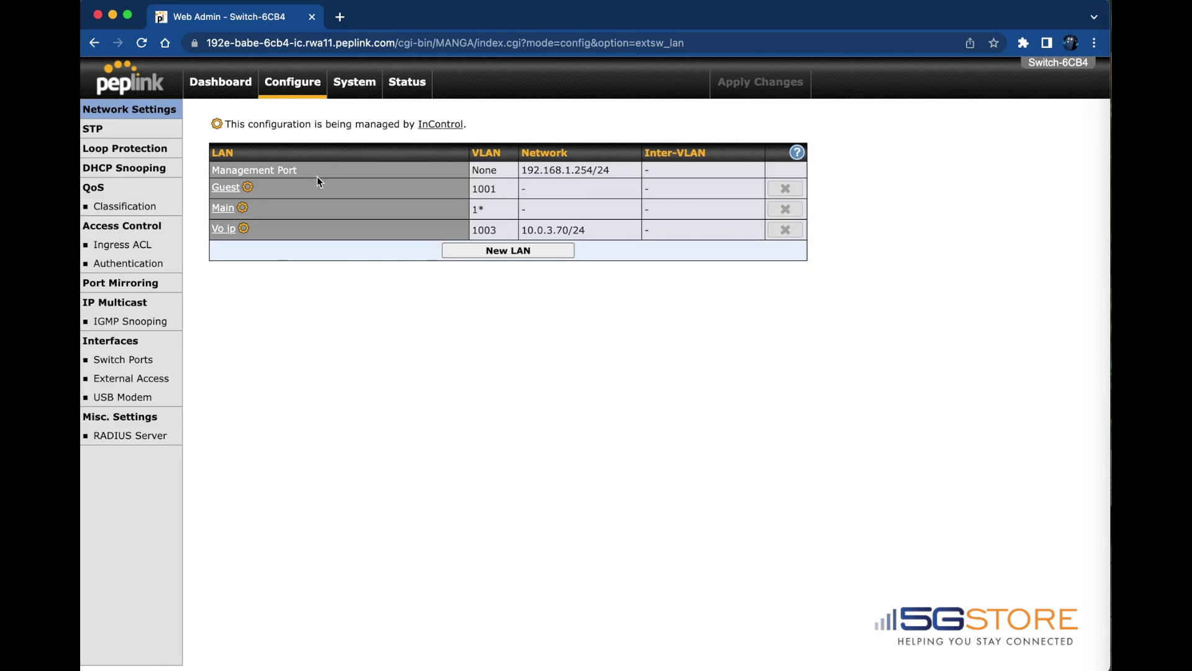
click(481, 251)
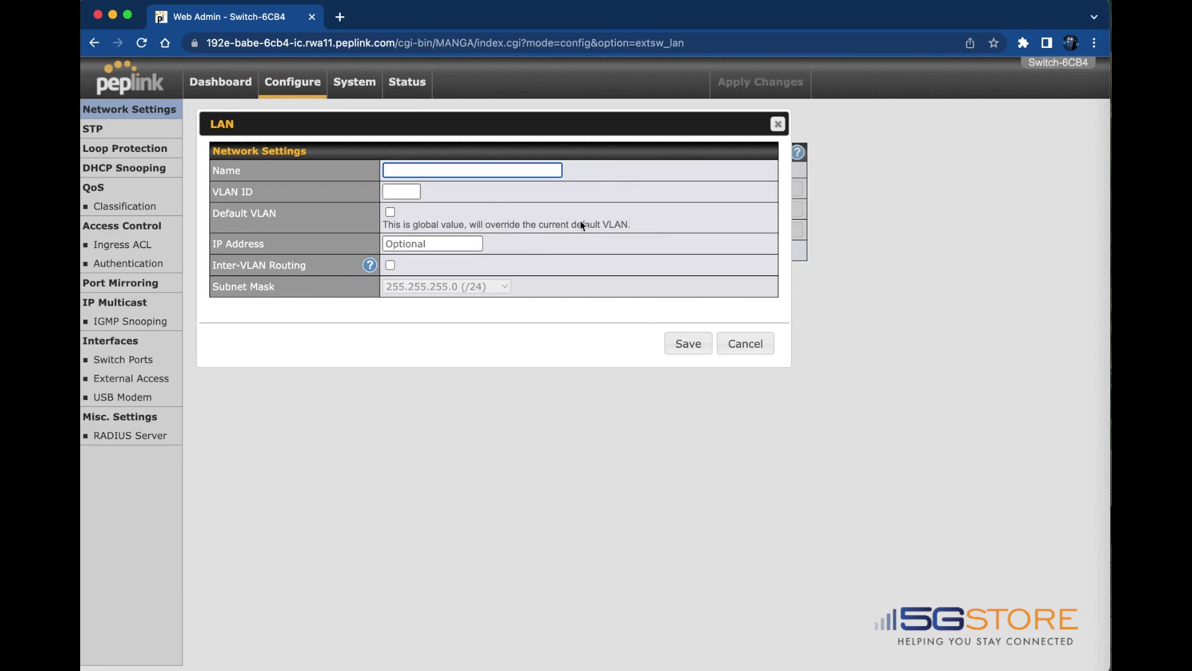
click(777, 124)
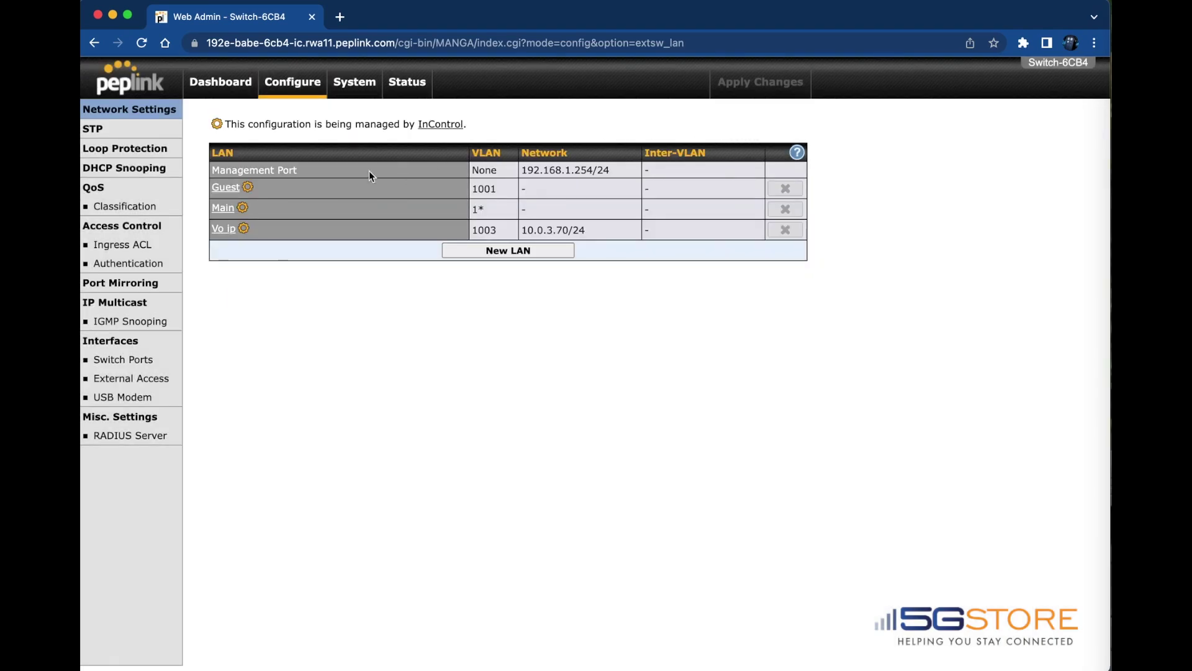
- Open STP, keep Priority 32768, and reveal Hello Time 2, Forward Delay 15, Max Age 20
click(124, 137)
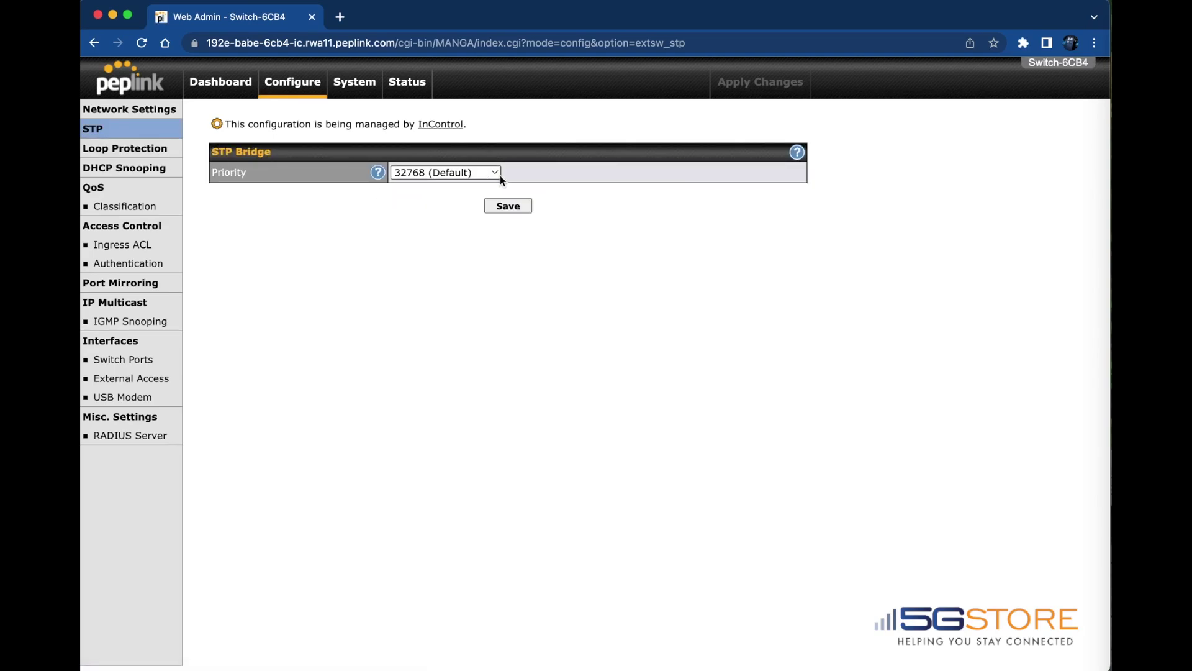
click(500, 175)
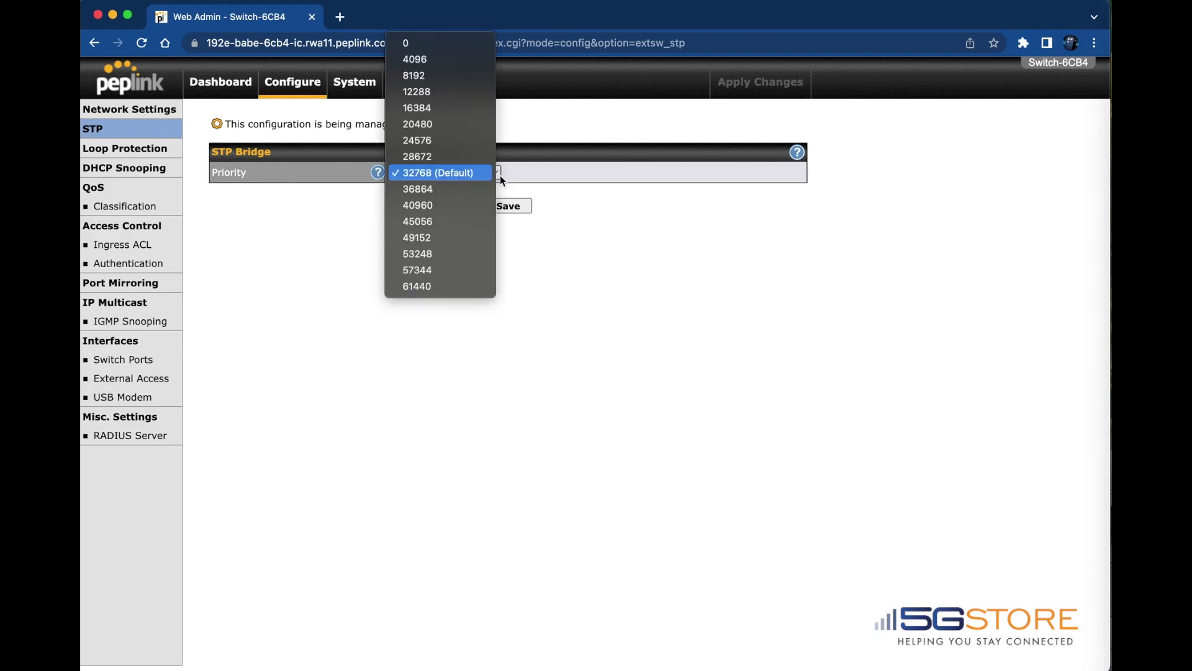
click(504, 175)
click(798, 158)
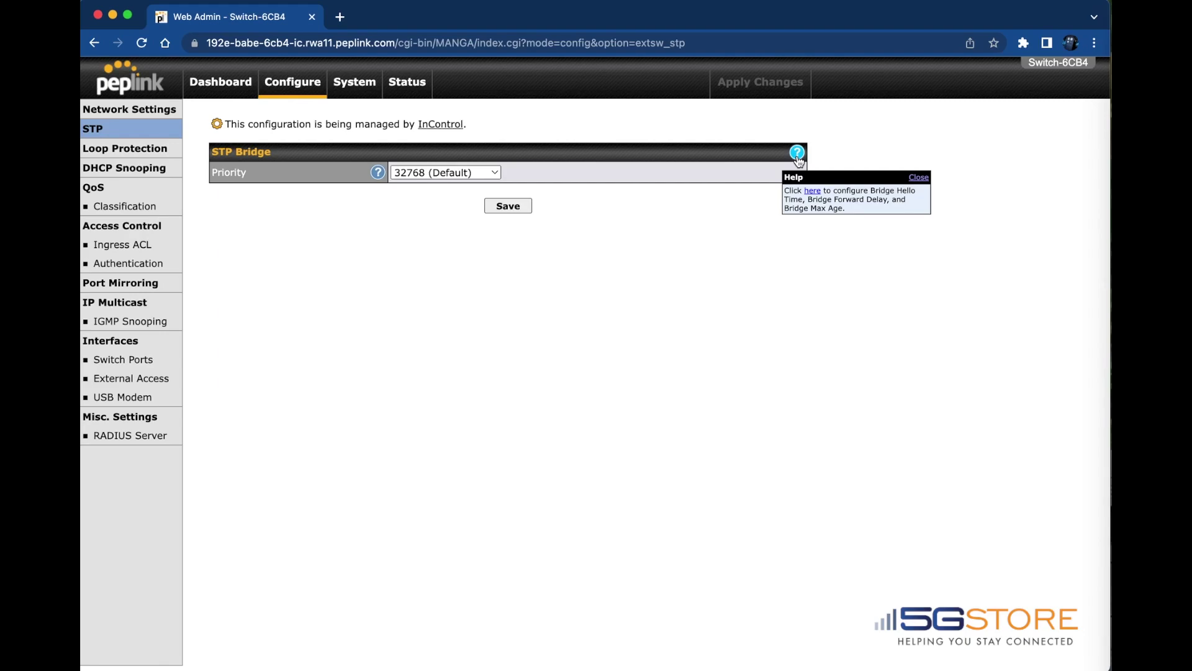
click(812, 191)
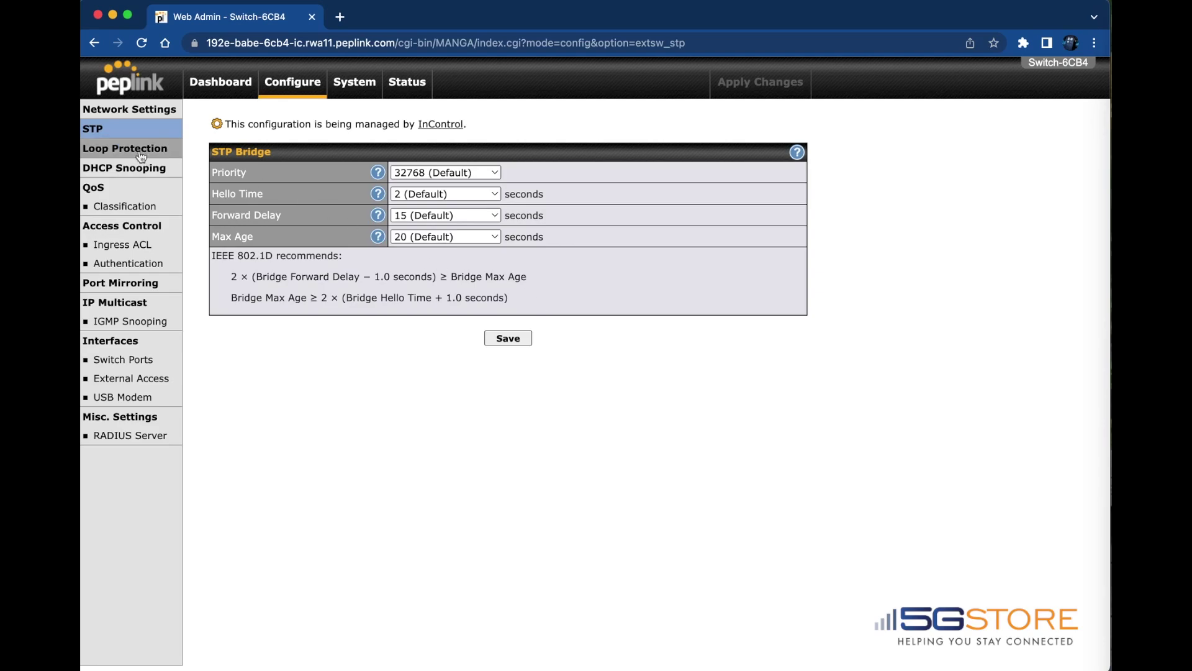
- Review Loop Protection, keeping Packet Interval 5 and Recovery Time 180, and read its help
click(118, 149)
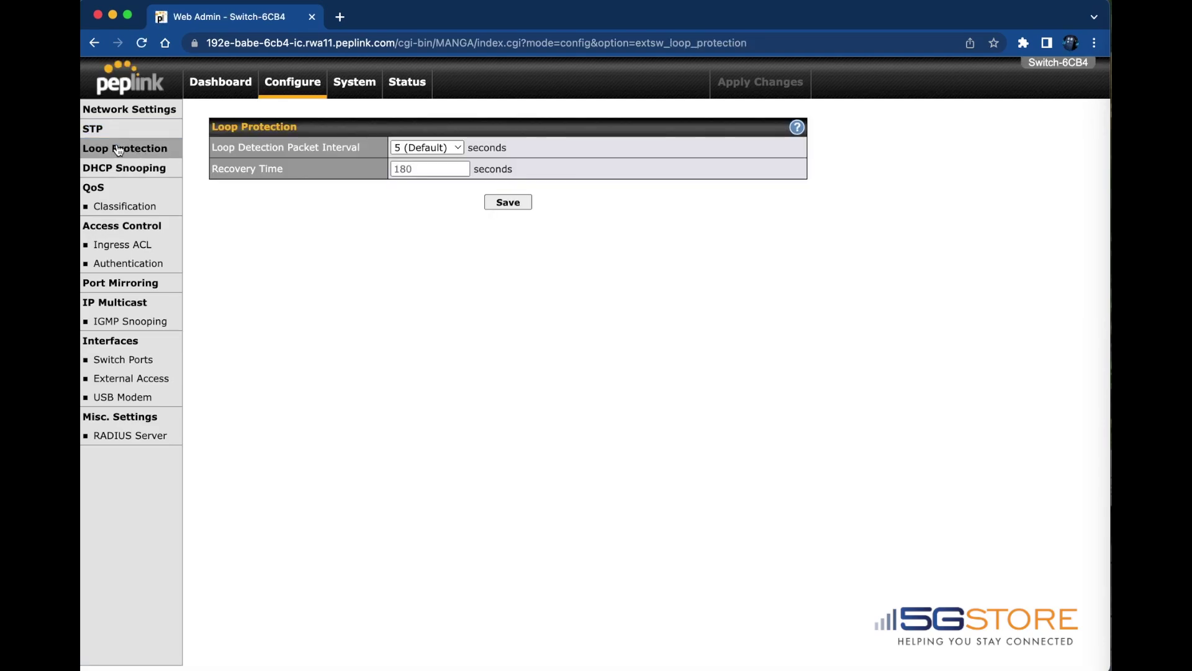
click(460, 149)
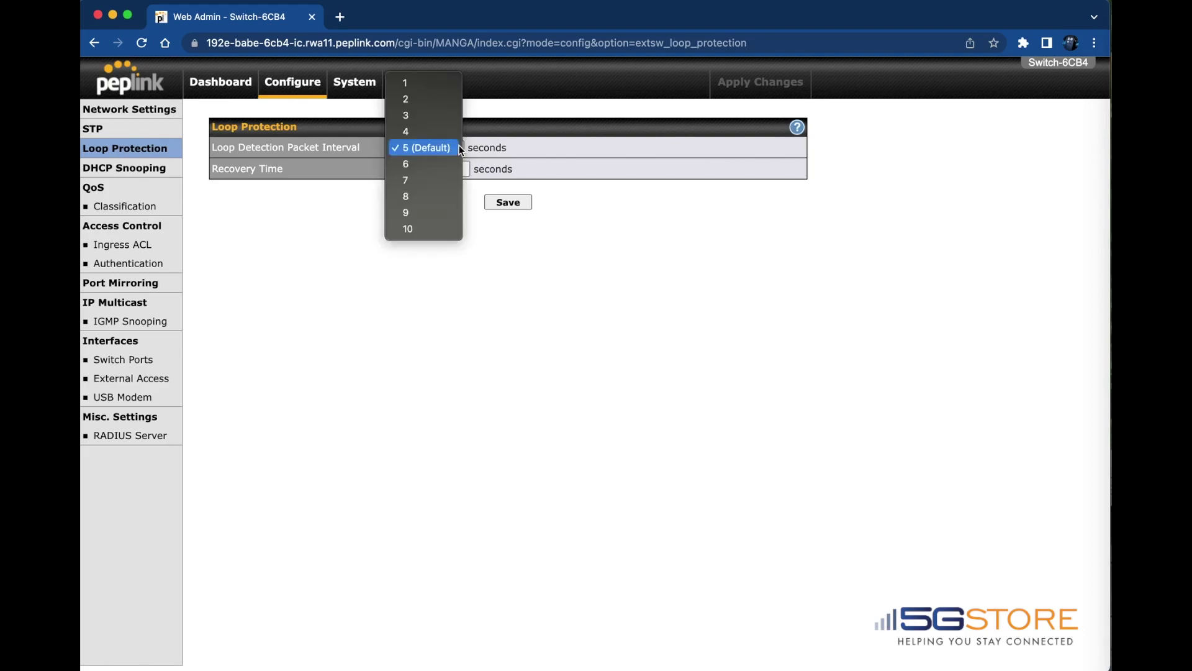
click(505, 145)
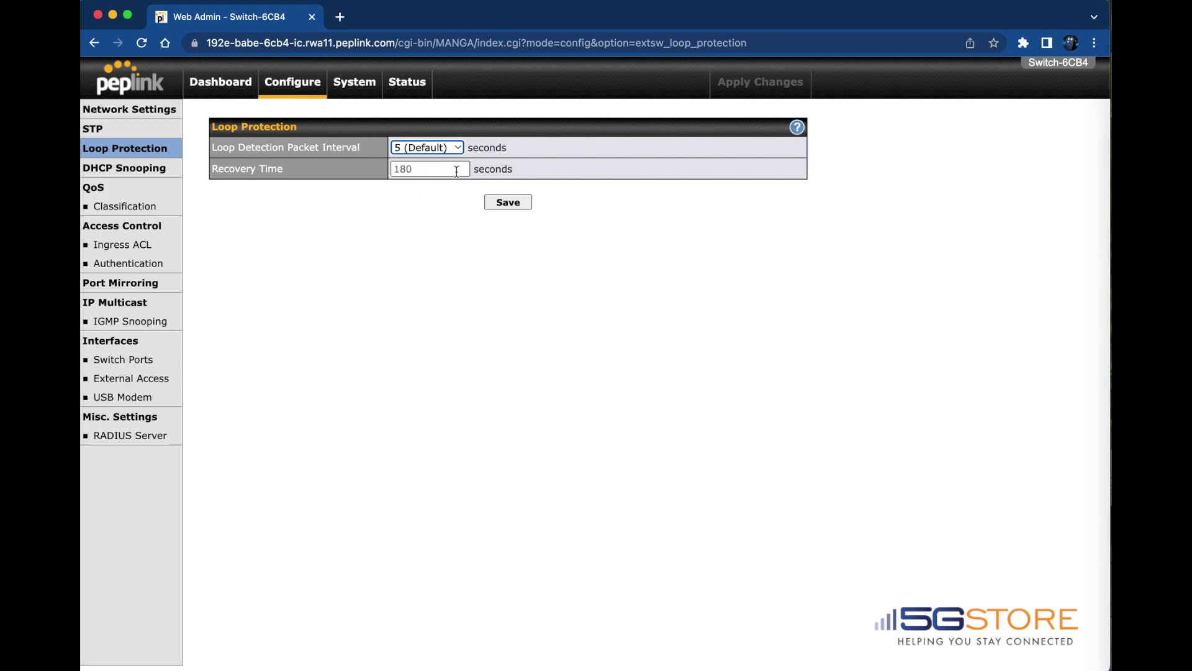
click(797, 129)
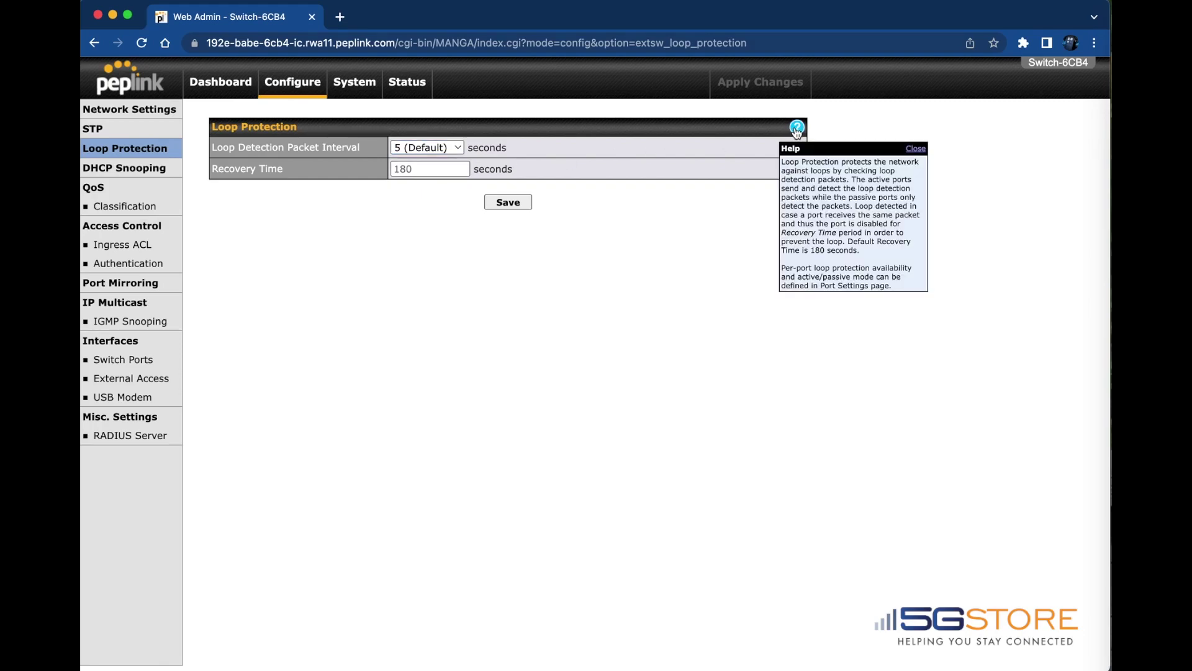
click(916, 149)
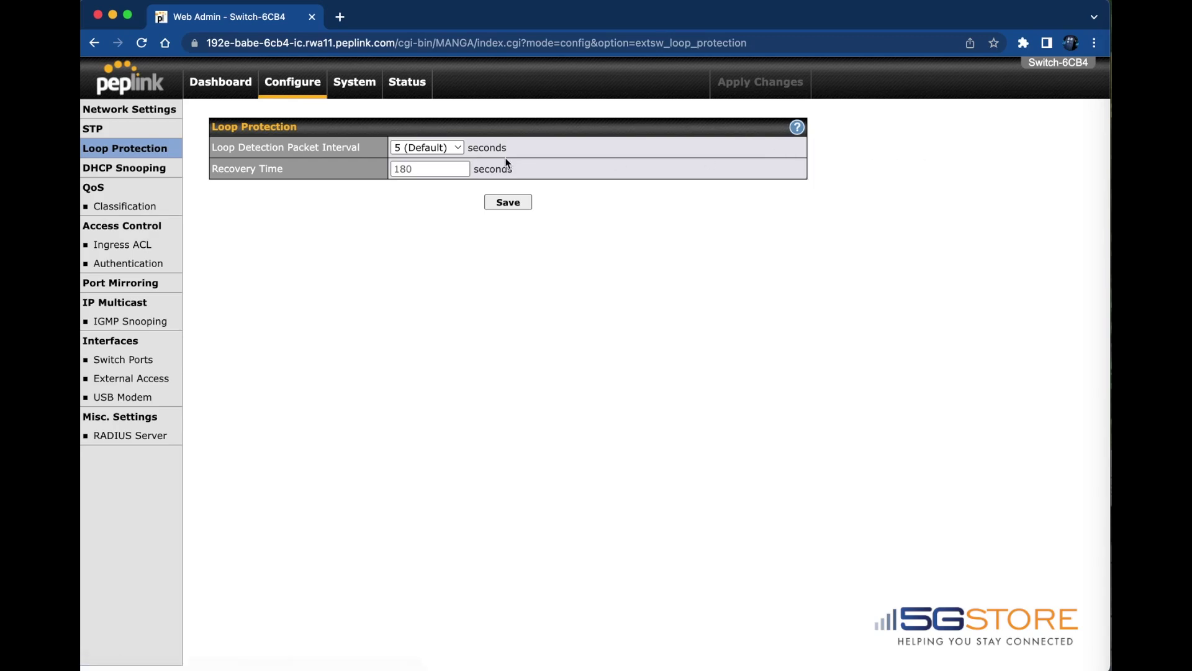
- Open DHCP Snooping (enabled, Trusted default mode) and read then close the Enable help
click(136, 170)
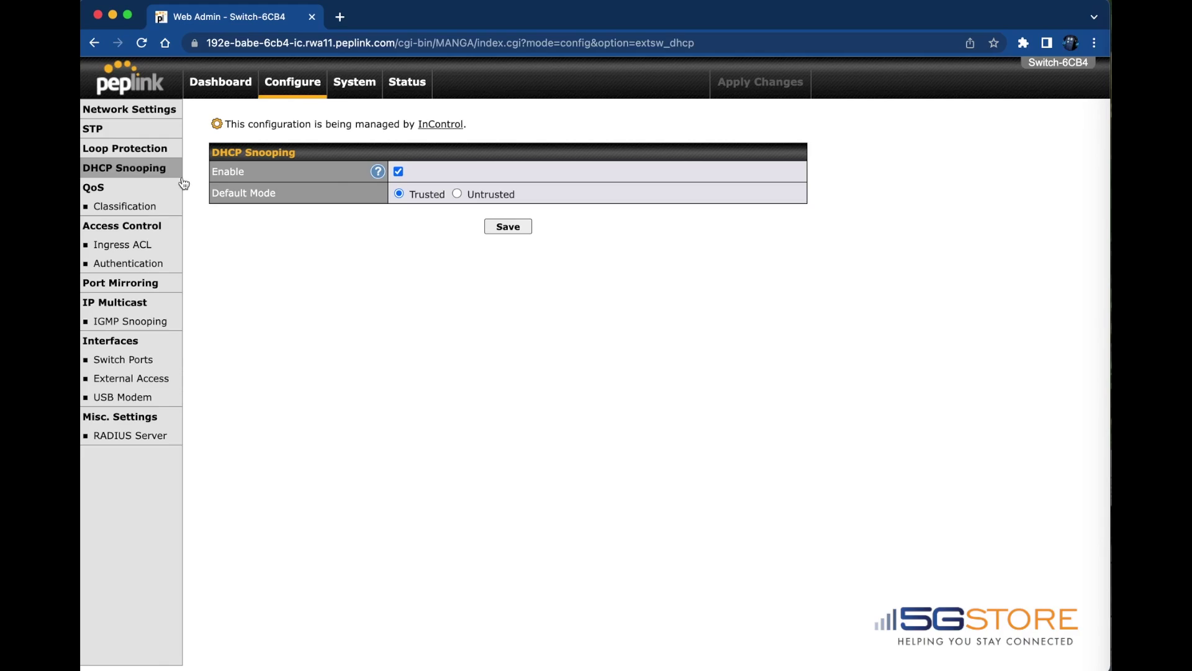
click(379, 178)
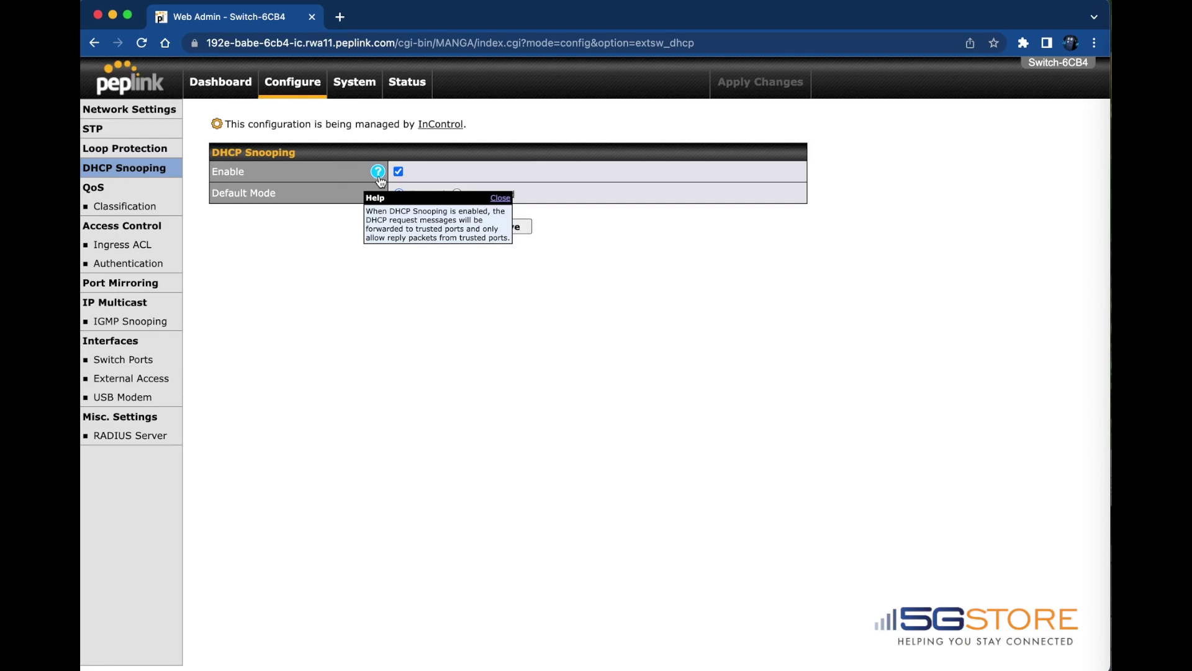
click(500, 197)
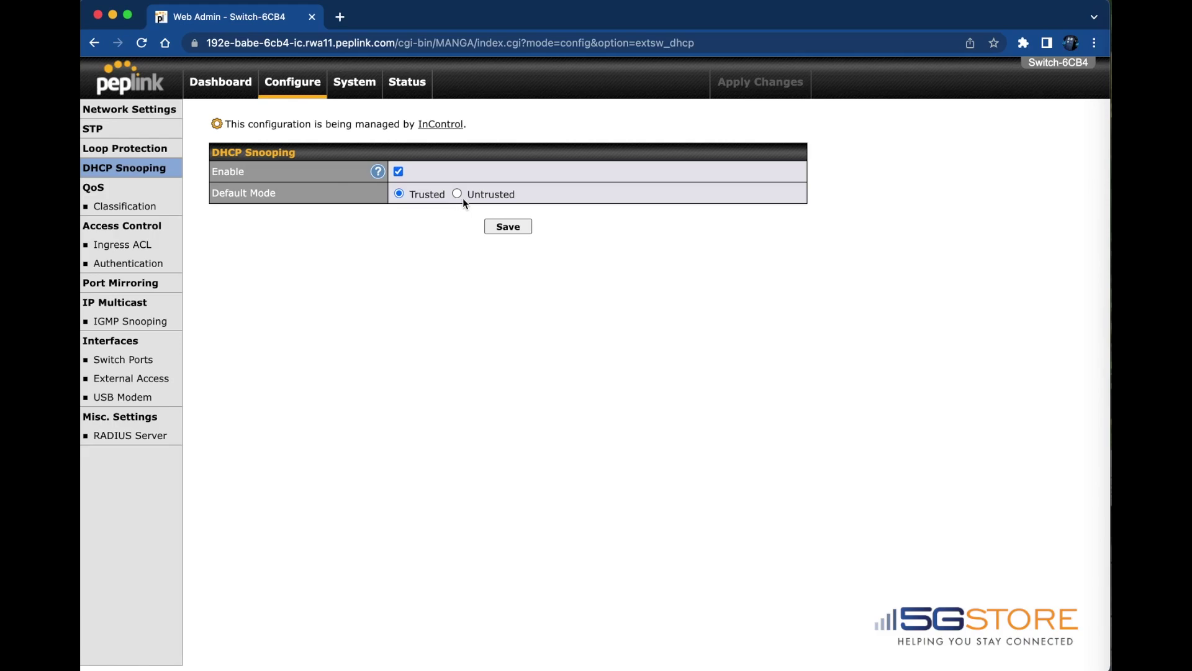
- Read the QoS Classification help and cancel its edit form, leaving classification disabled
click(135, 208)
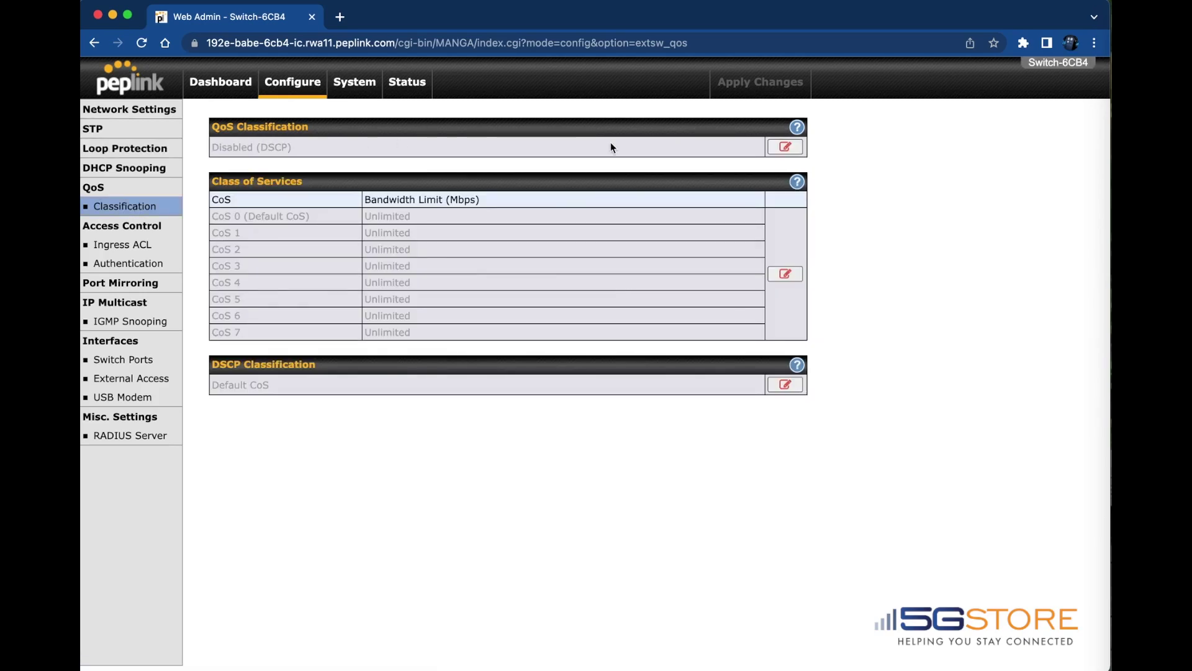
mouse_move(797, 129)
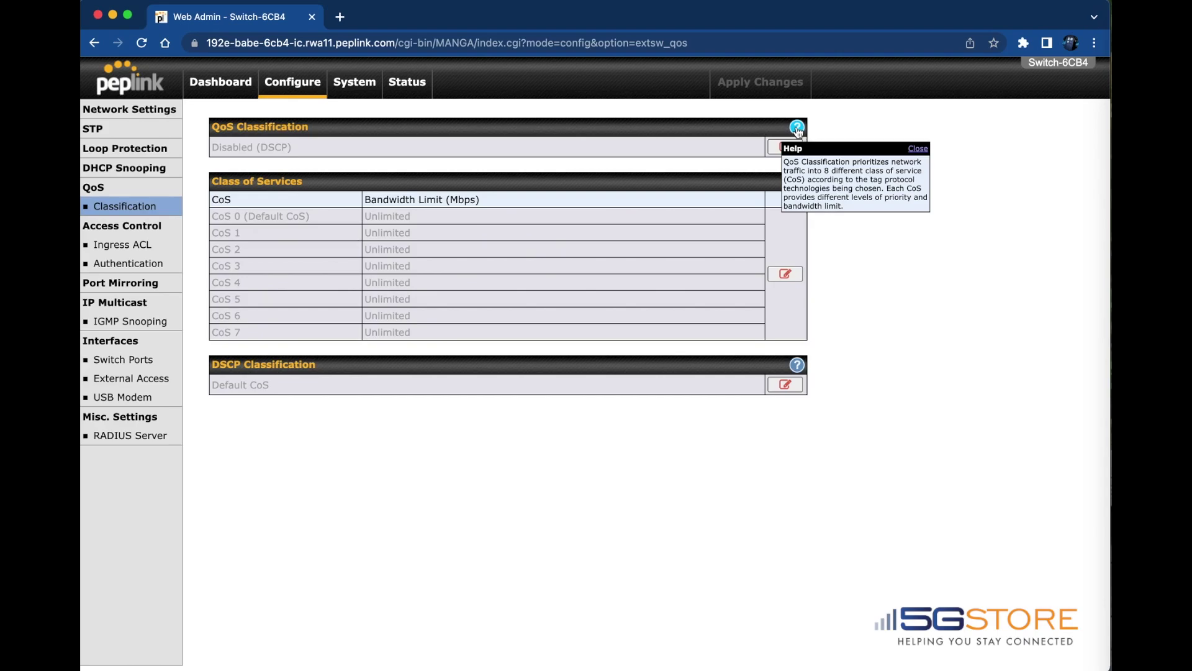
click(926, 151)
click(793, 149)
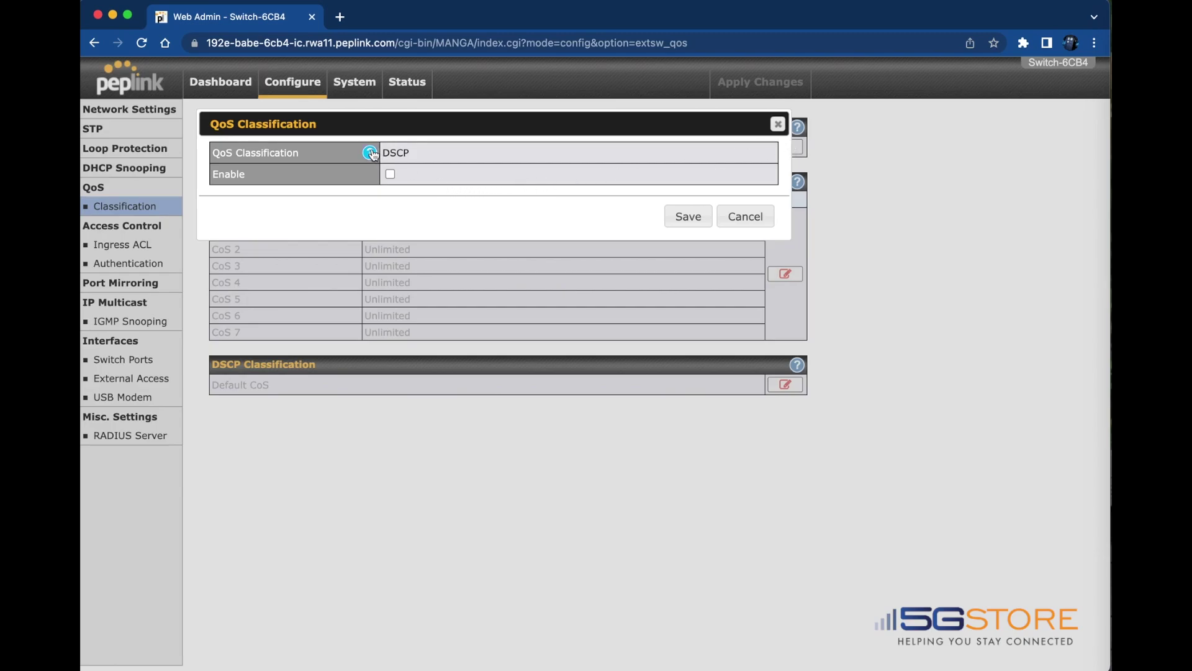
mouse_move(372, 154)
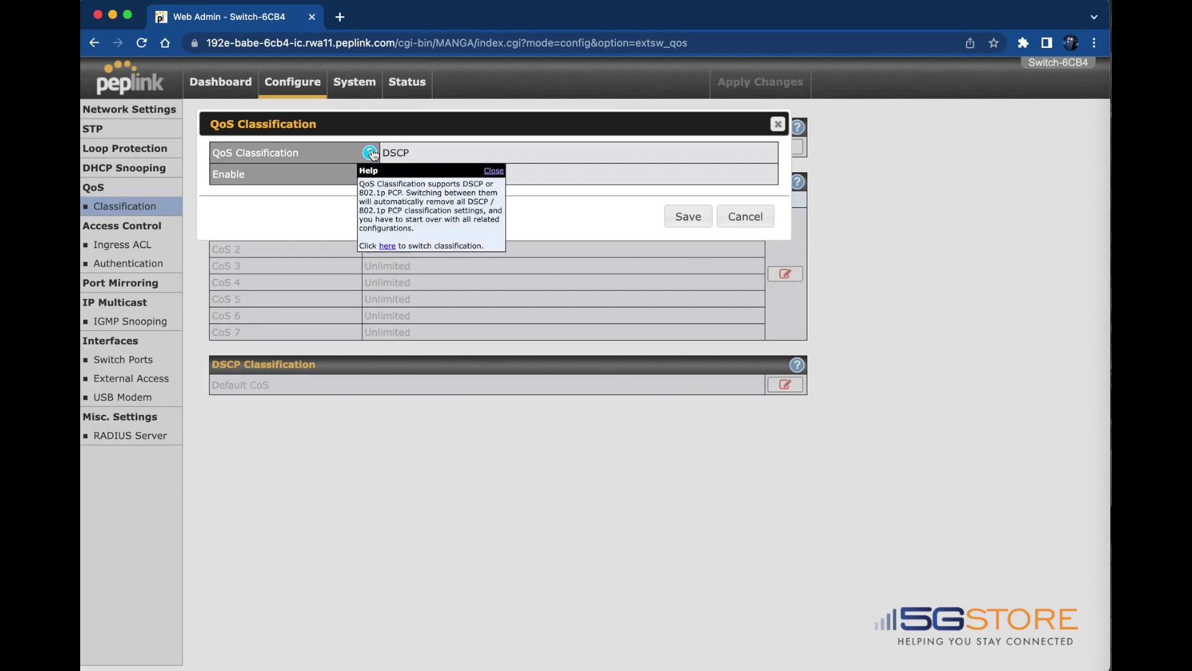
click(494, 170)
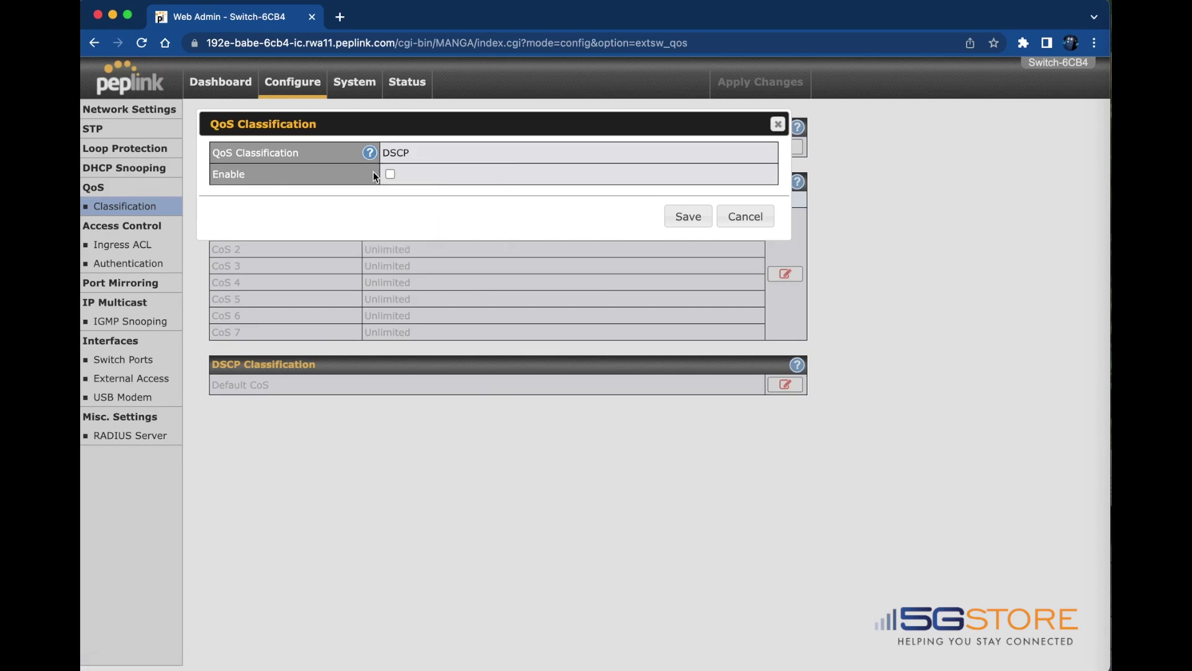
click(720, 222)
- Inspect the Class of Services editor, keep CoS 0 as default, and cancel
mouse_move(799, 185)
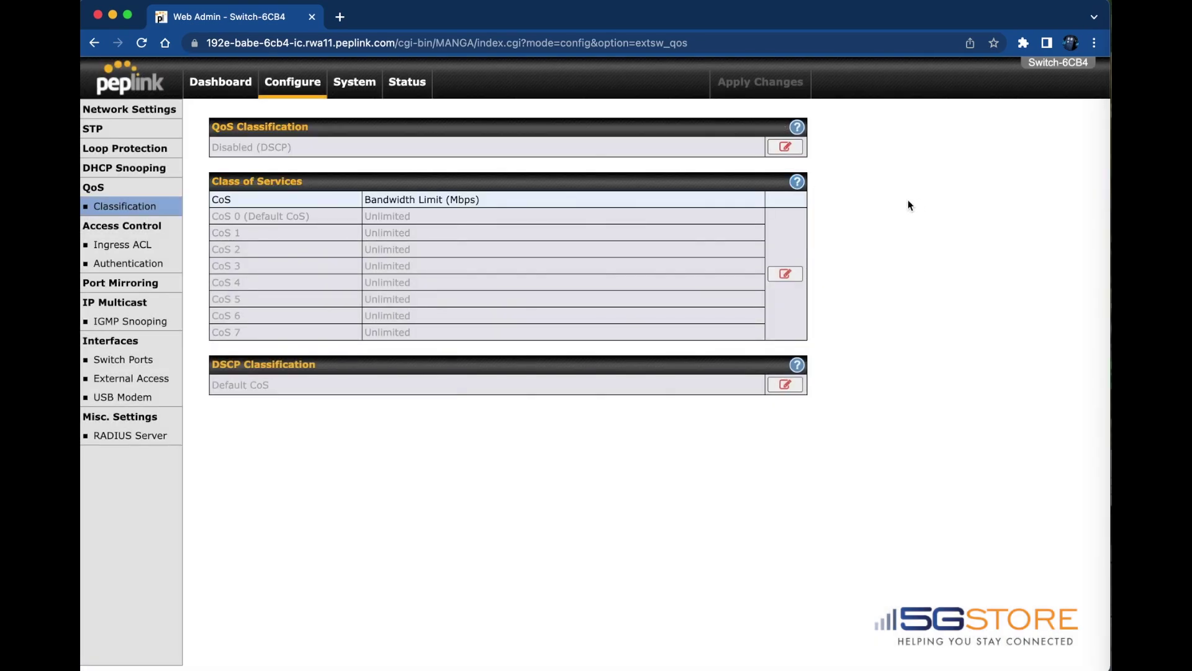
click(786, 274)
click(479, 154)
click(373, 153)
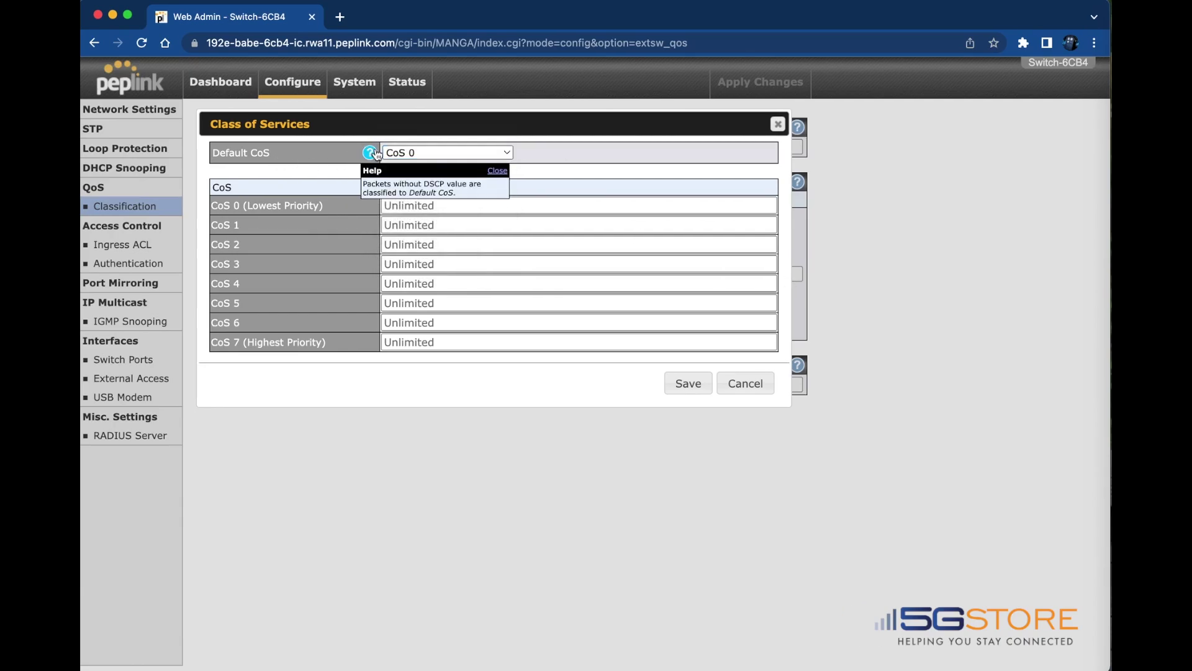
click(745, 383)
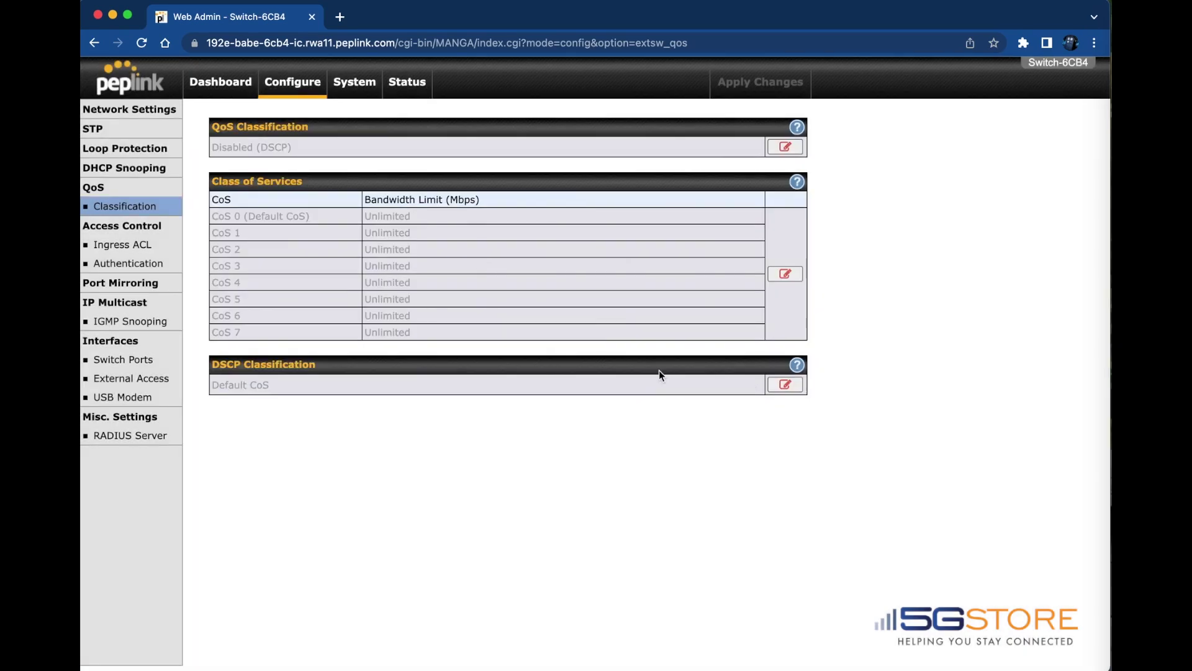
- Browse the DSCP classification editor, leave every value at Default, then go to Ingress ACL
mouse_move(797, 365)
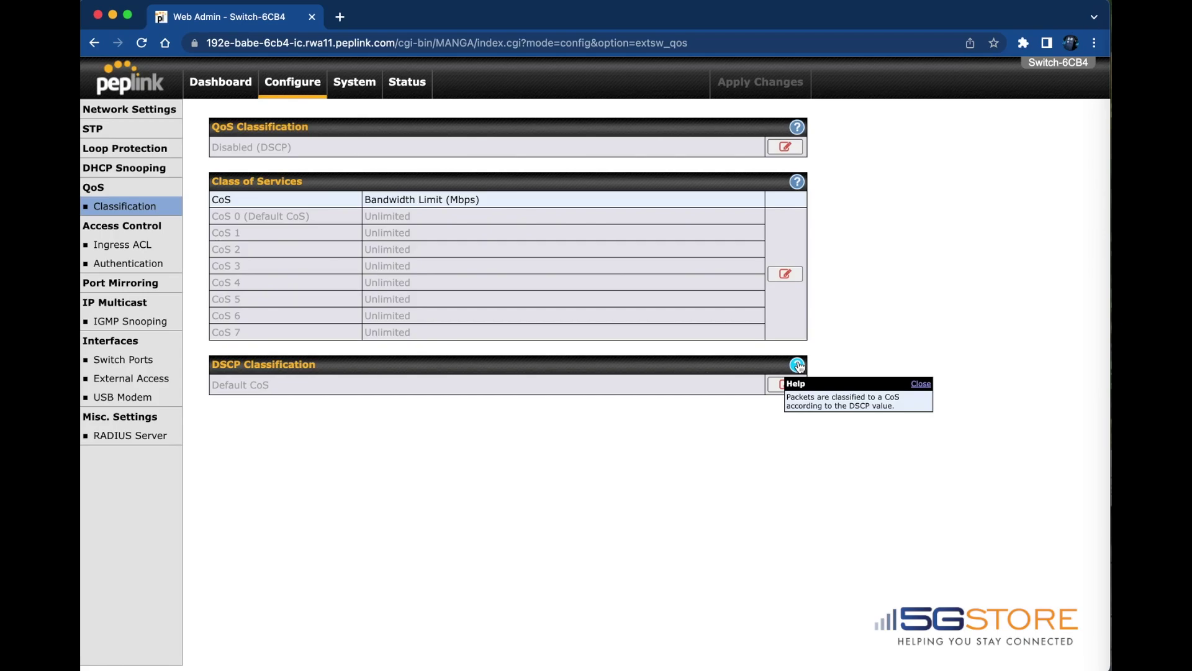
click(786, 385)
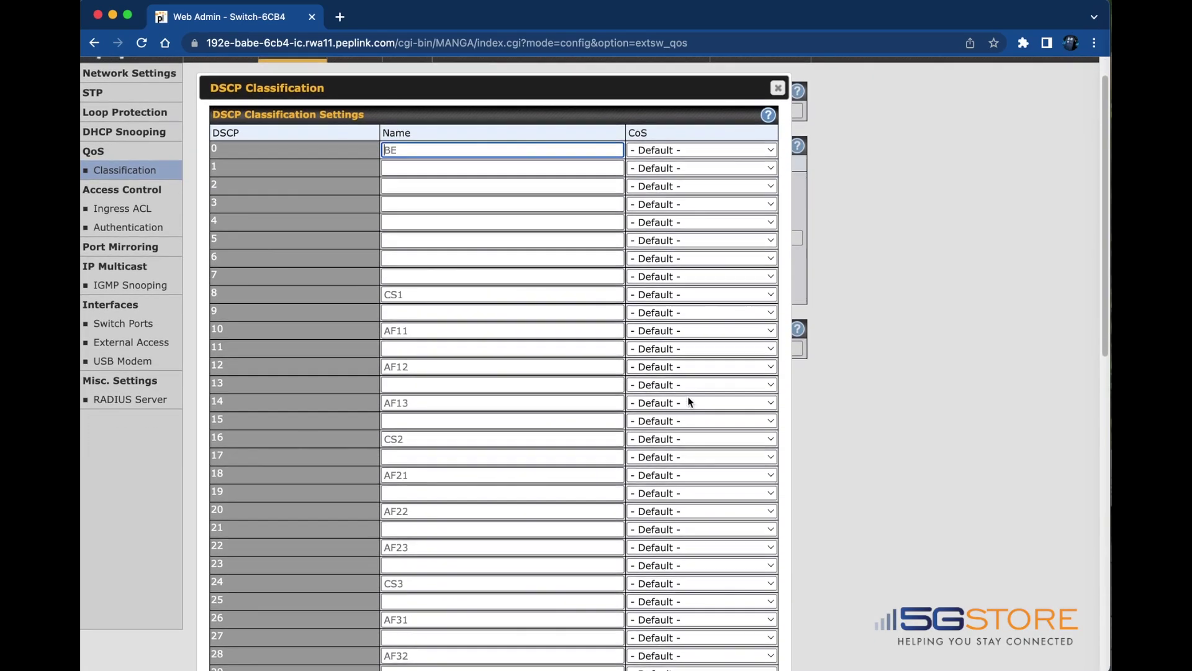
scroll(719, 91, down, 2)
click(719, 91)
click(719, 91)
scroll(711, 402, down, 10)
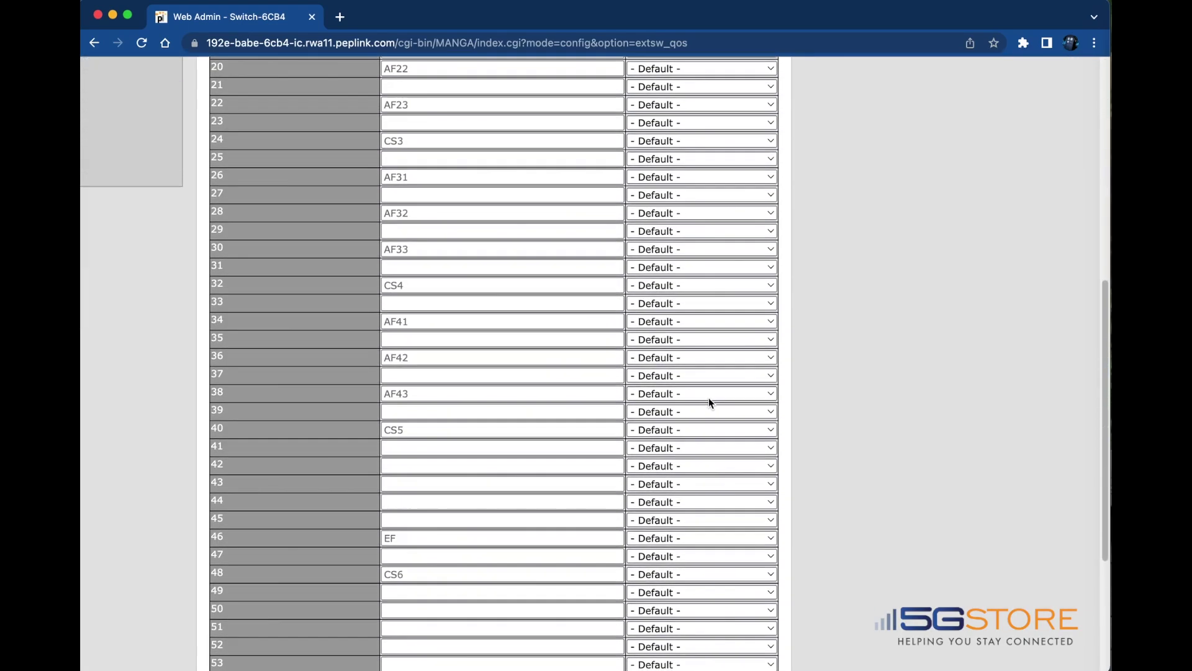
scroll(711, 402, down, 5)
click(745, 647)
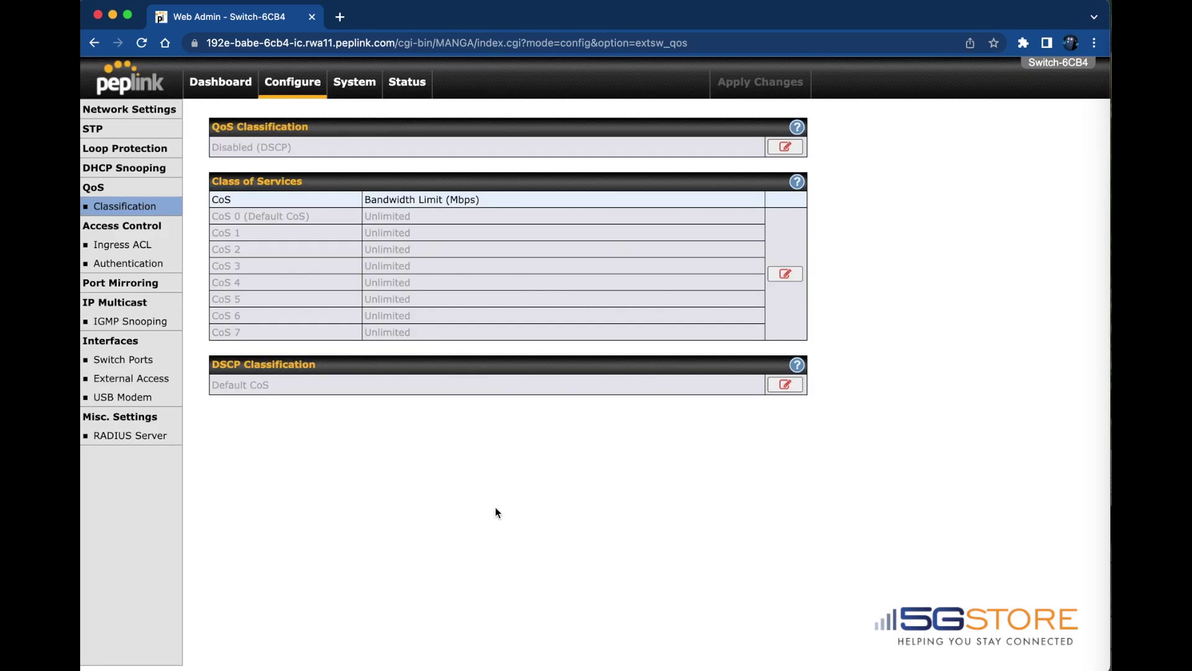
click(139, 244)
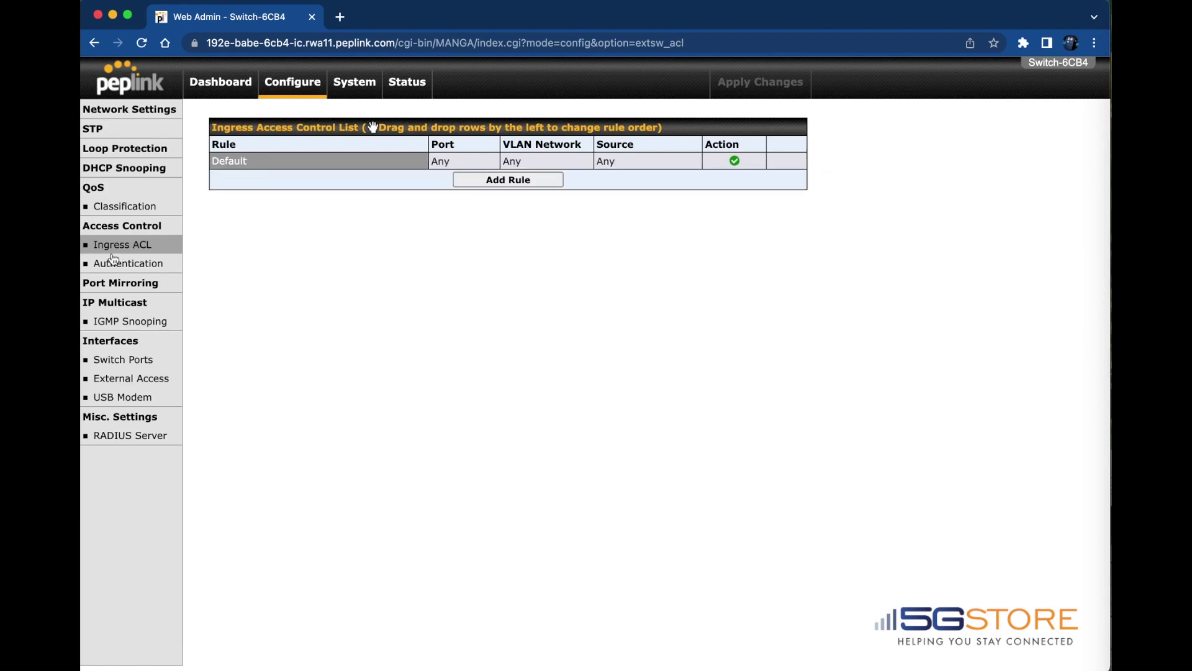
click(505, 182)
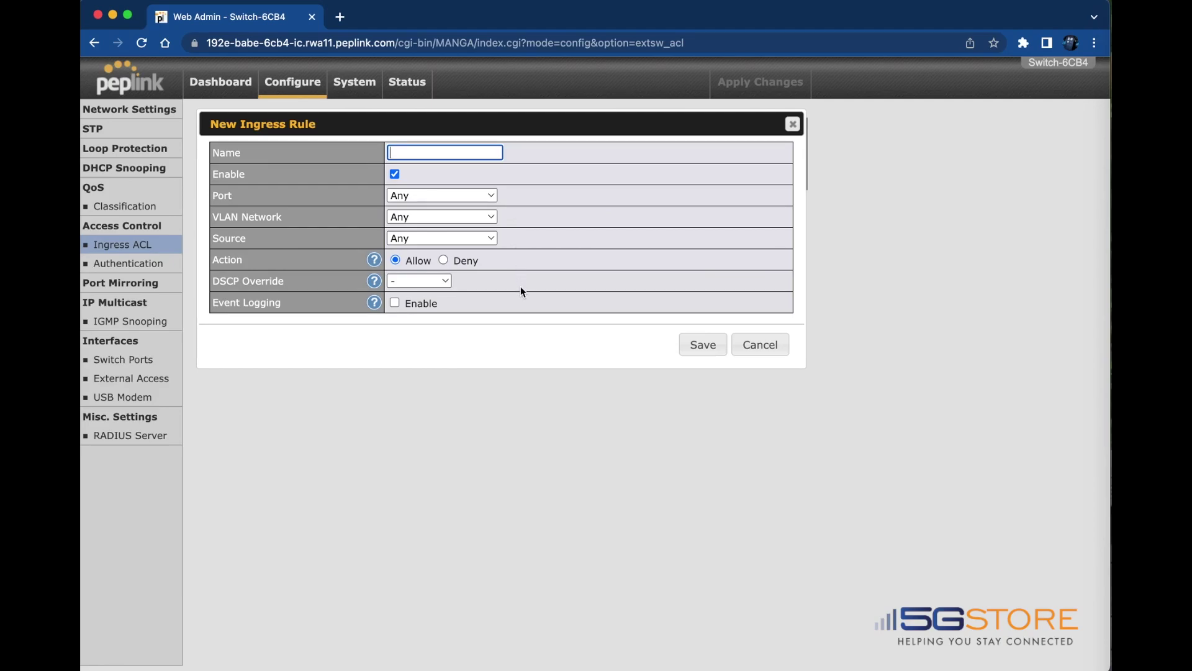
click(375, 260)
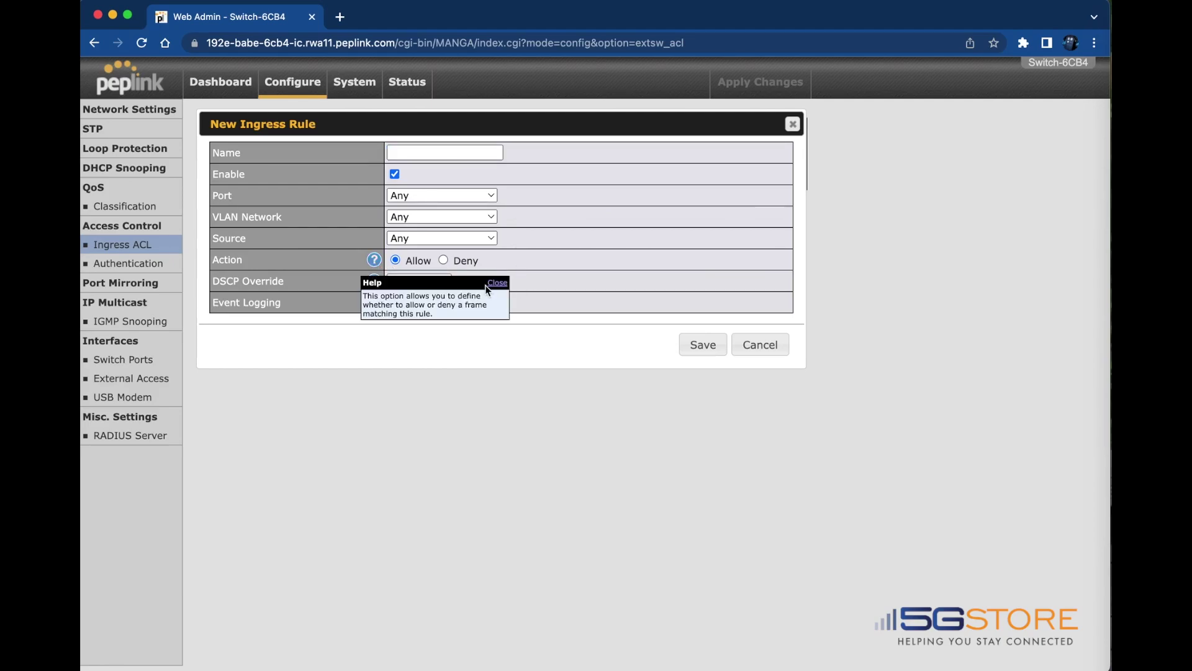
click(376, 283)
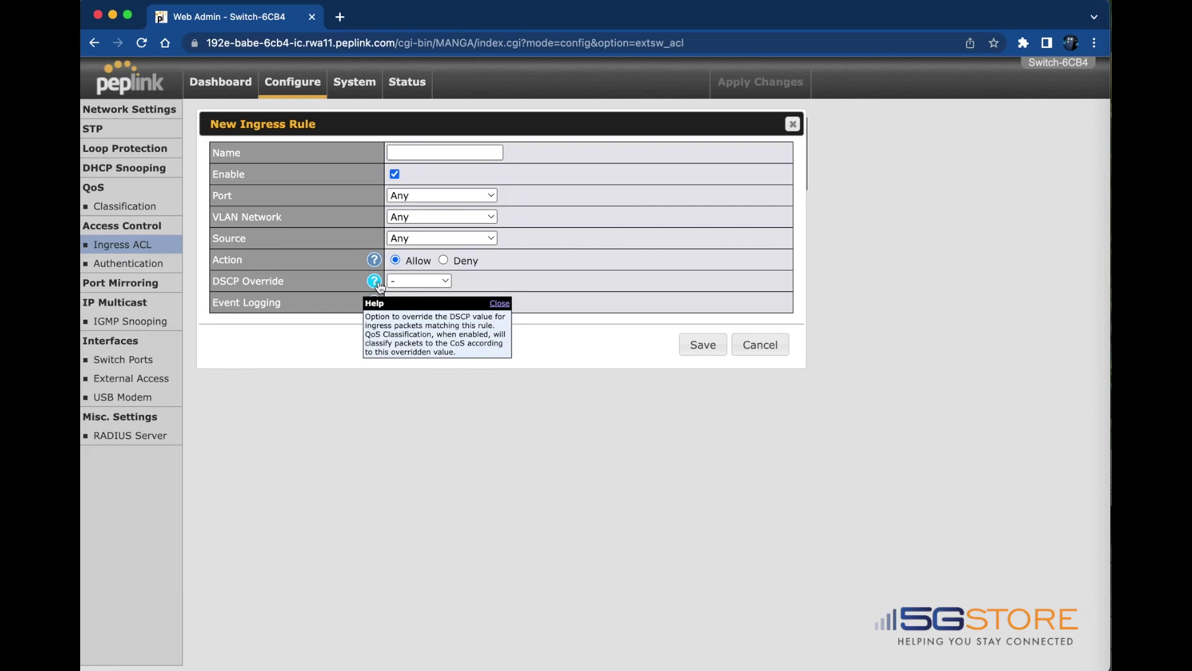
click(375, 302)
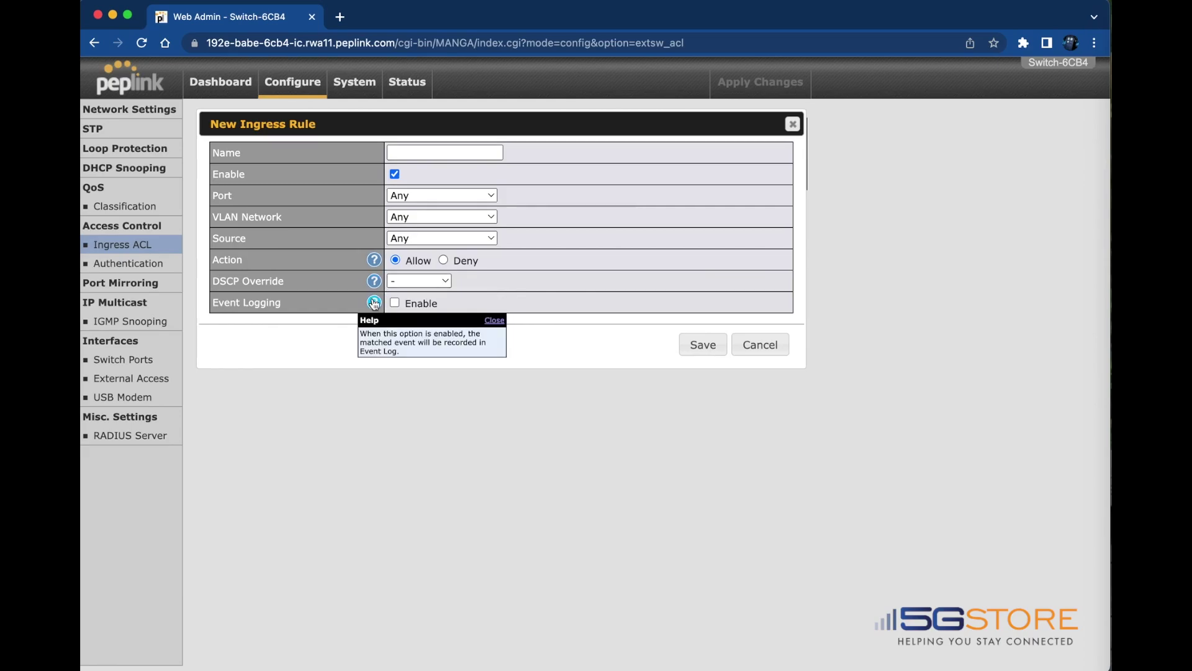
click(494, 320)
click(745, 344)
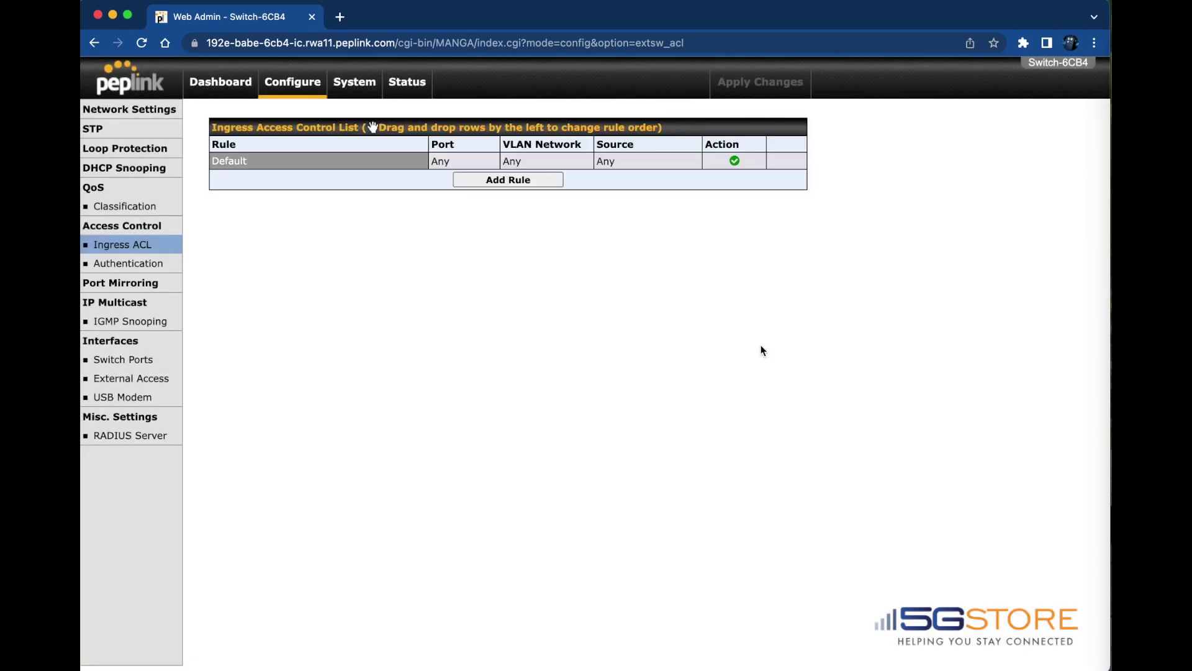
- Tick RADIUS Enable under Authentication, then toggle Port Mirroring on and back off after reading its help
click(133, 267)
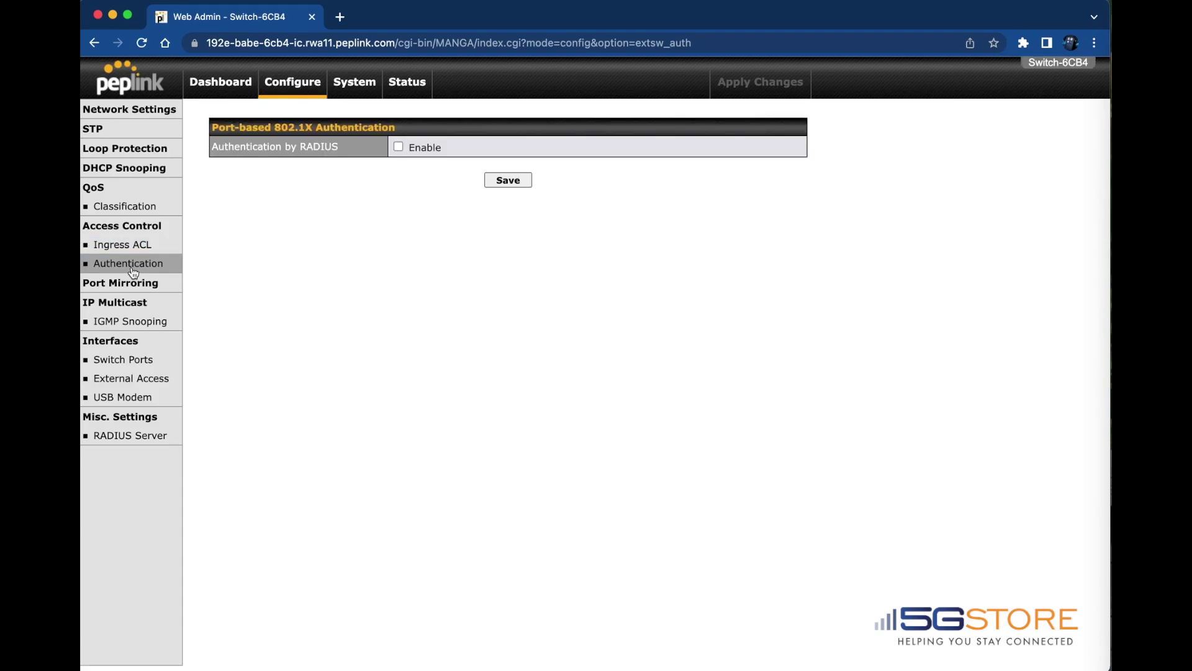
click(398, 147)
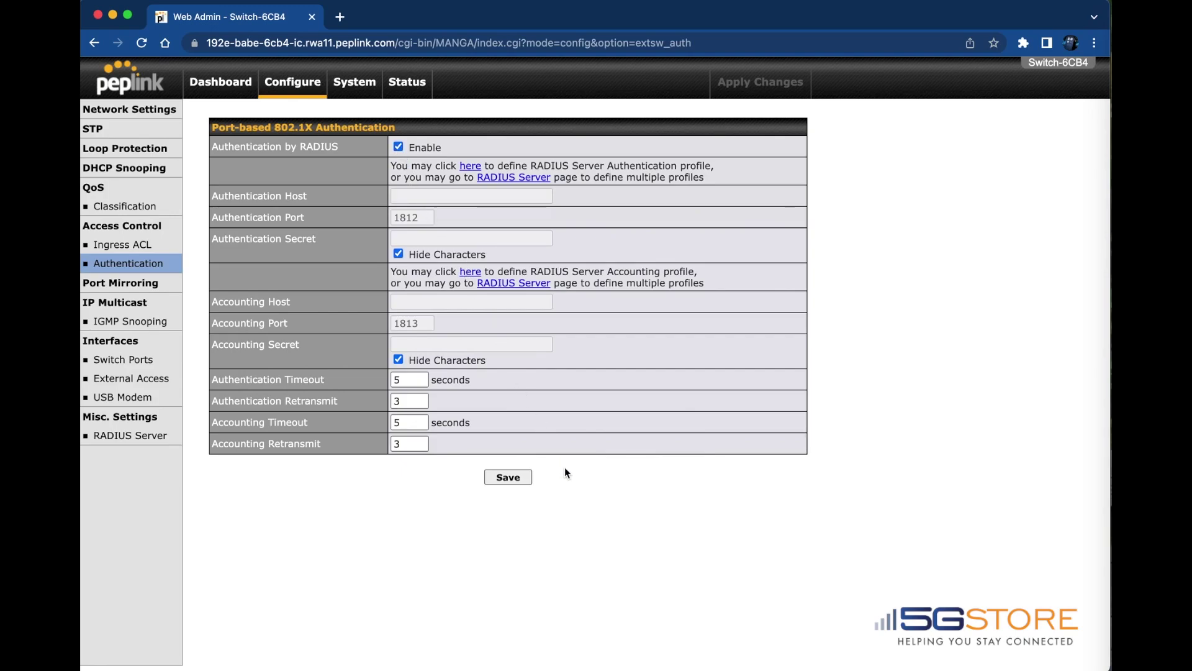
click(114, 284)
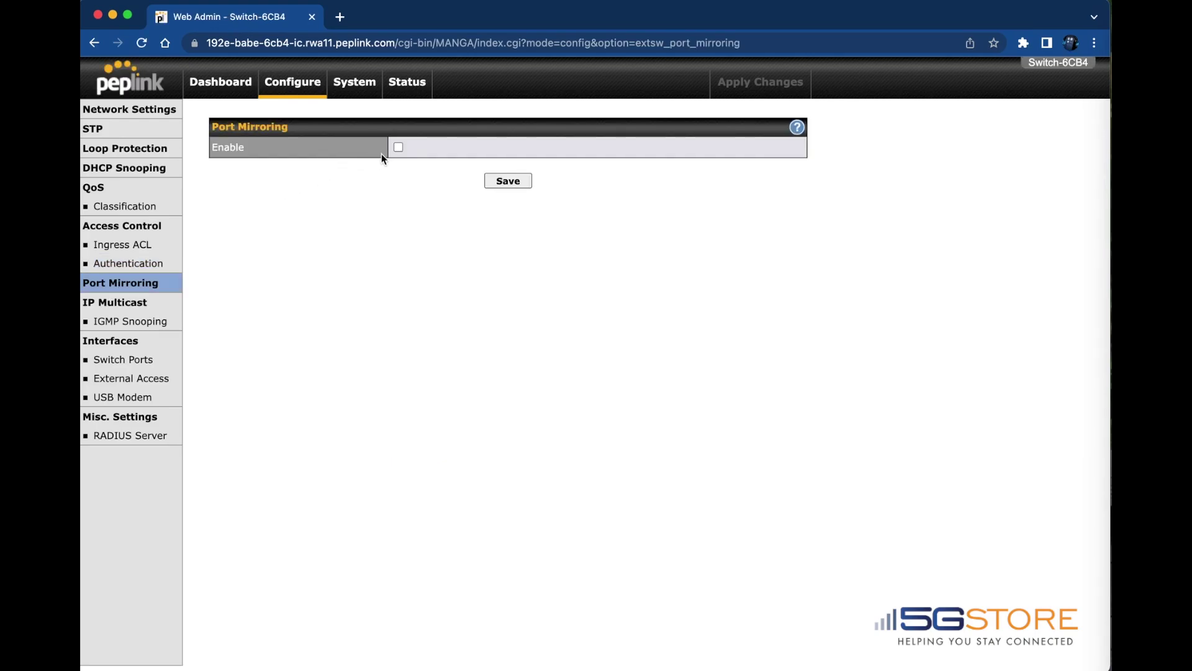
click(399, 148)
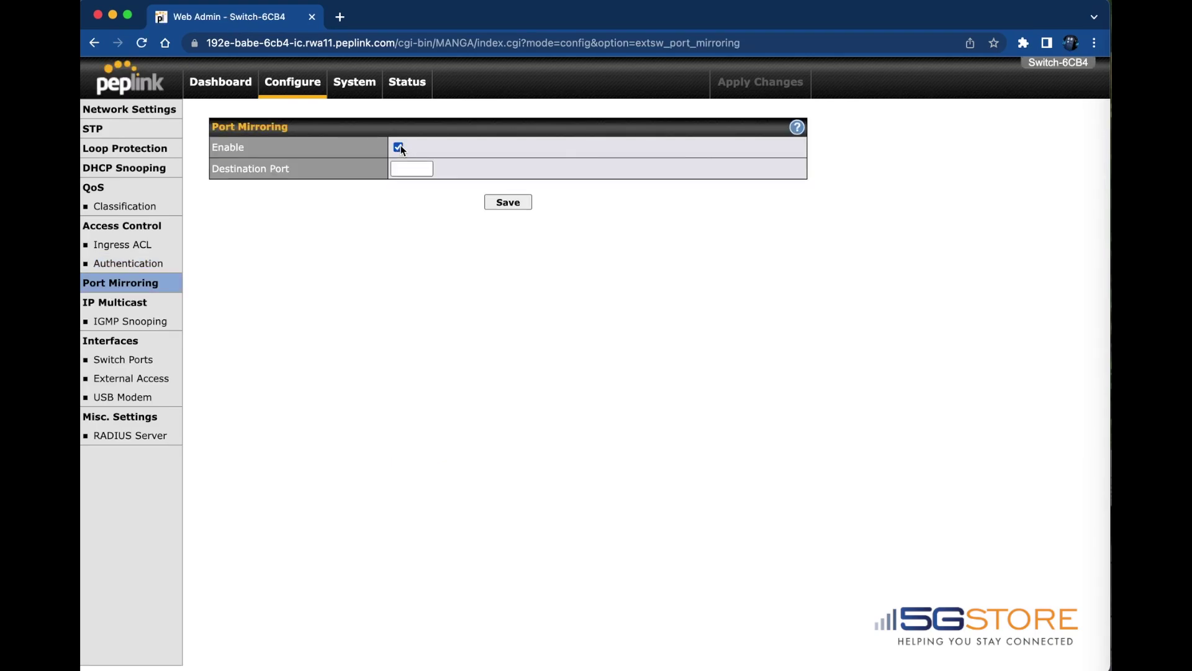
click(795, 131)
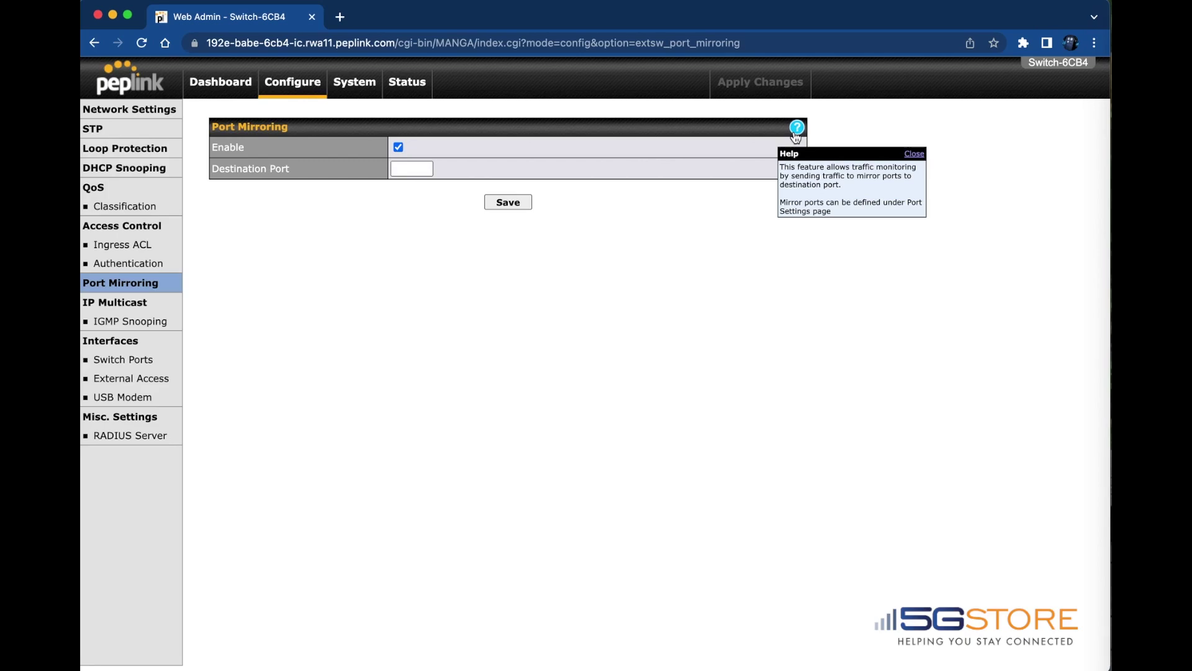
click(395, 147)
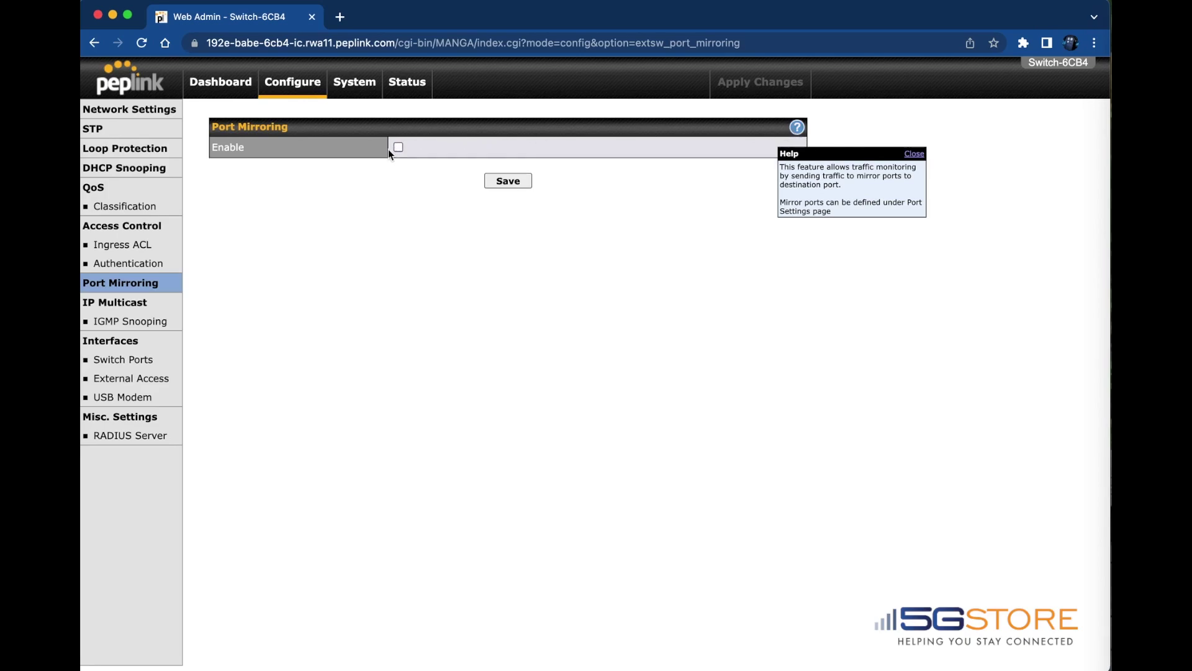
- Open IGMP Snooping, read its help note, and keep snooping disabled
click(112, 323)
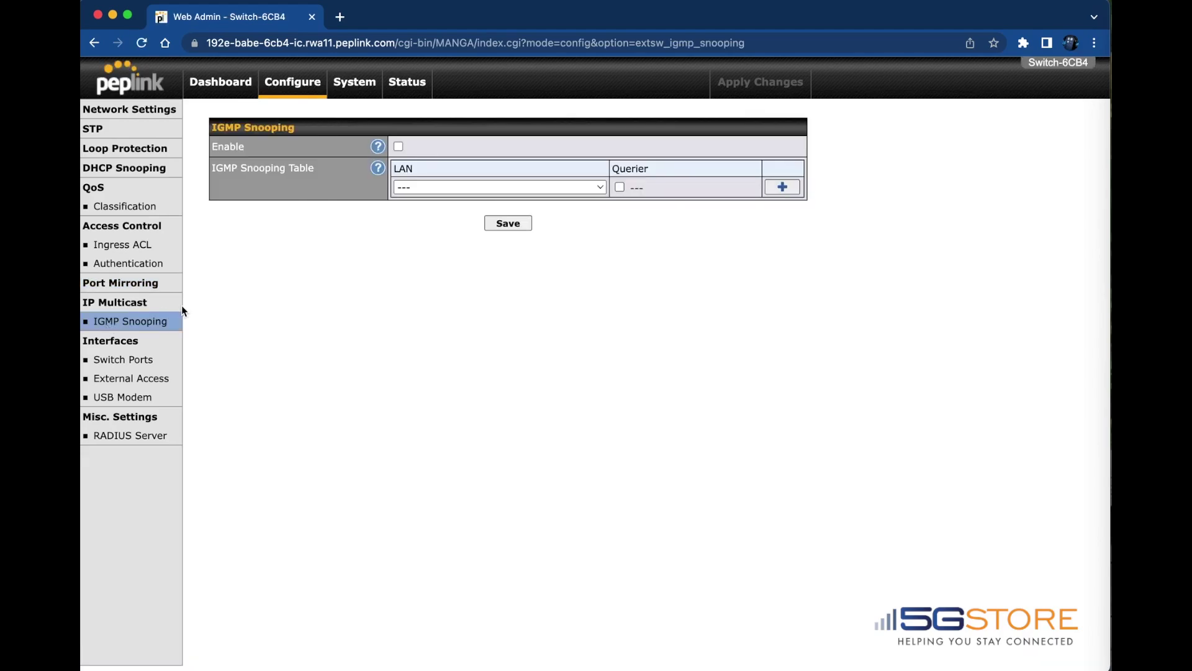
mouse_move(379, 148)
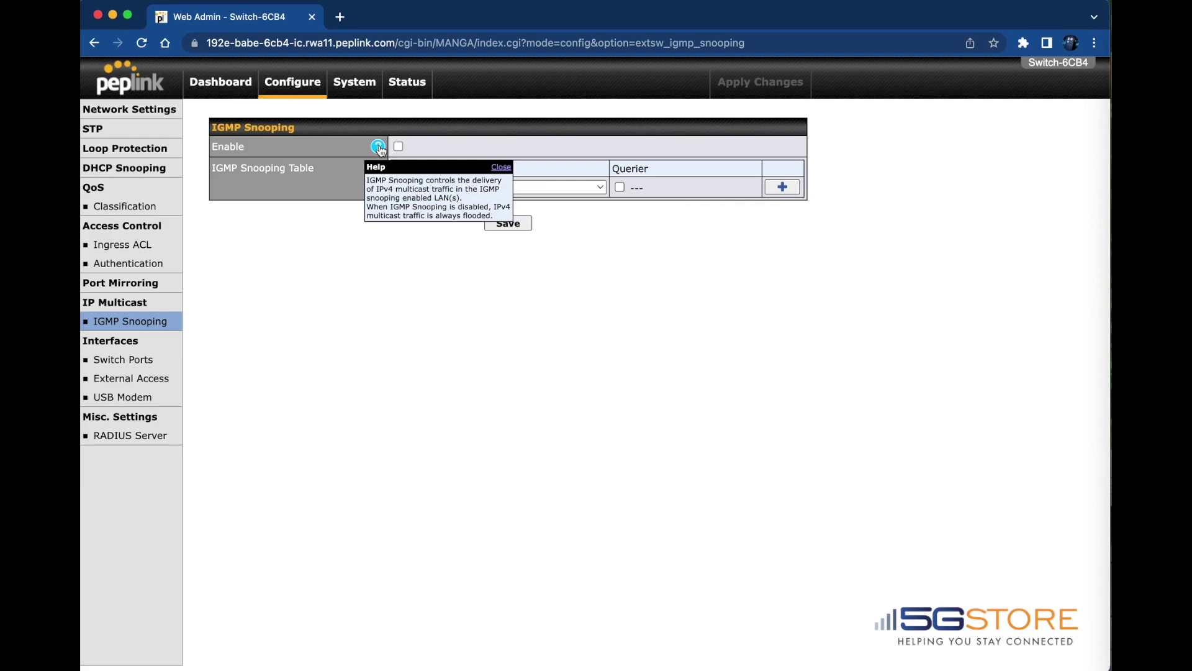
click(501, 167)
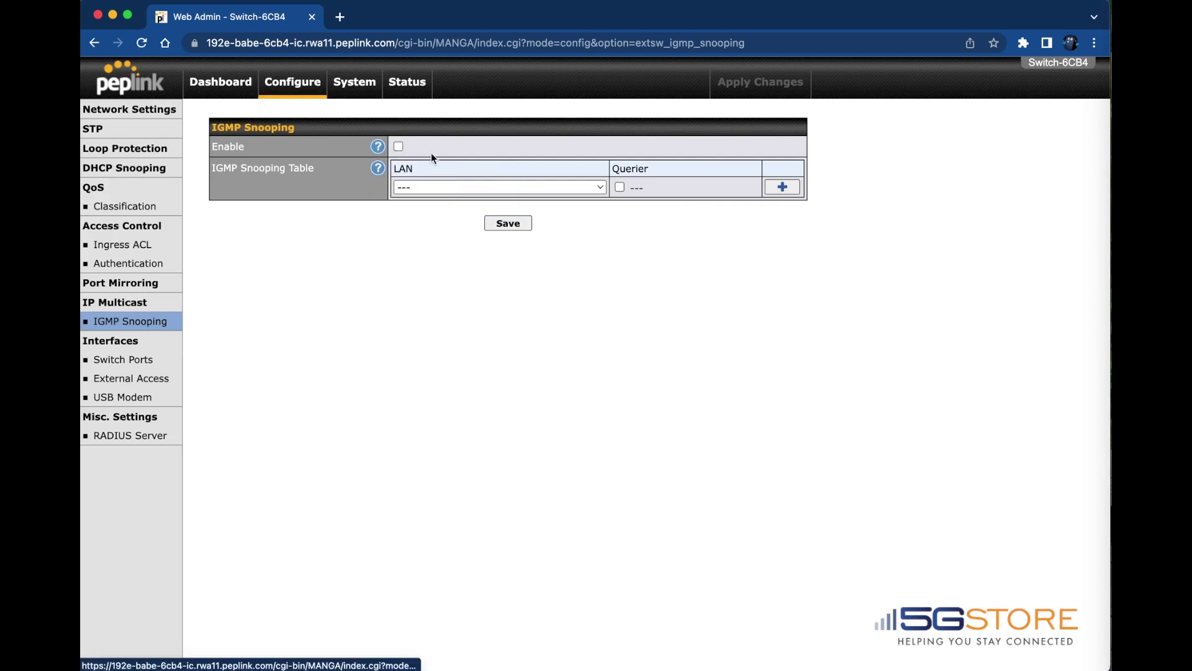
click(397, 147)
- Check the IGMP LAN dropdown, leave no LAN chosen, and move on to Switch Ports
mouse_move(380, 169)
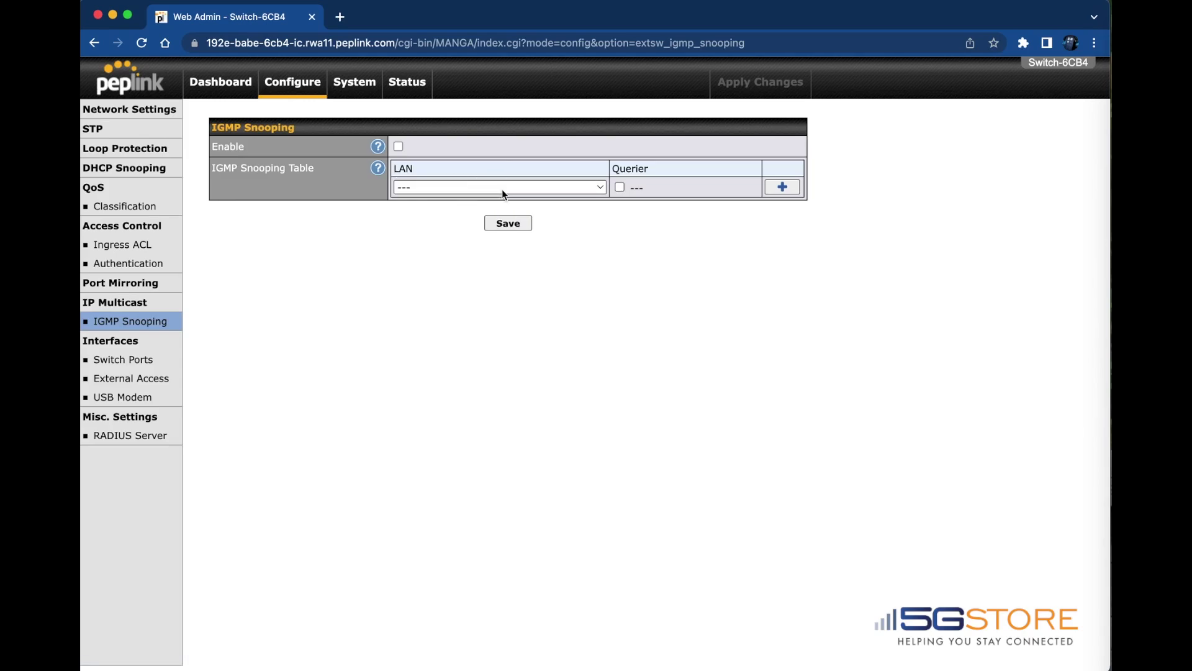
click(592, 189)
click(673, 189)
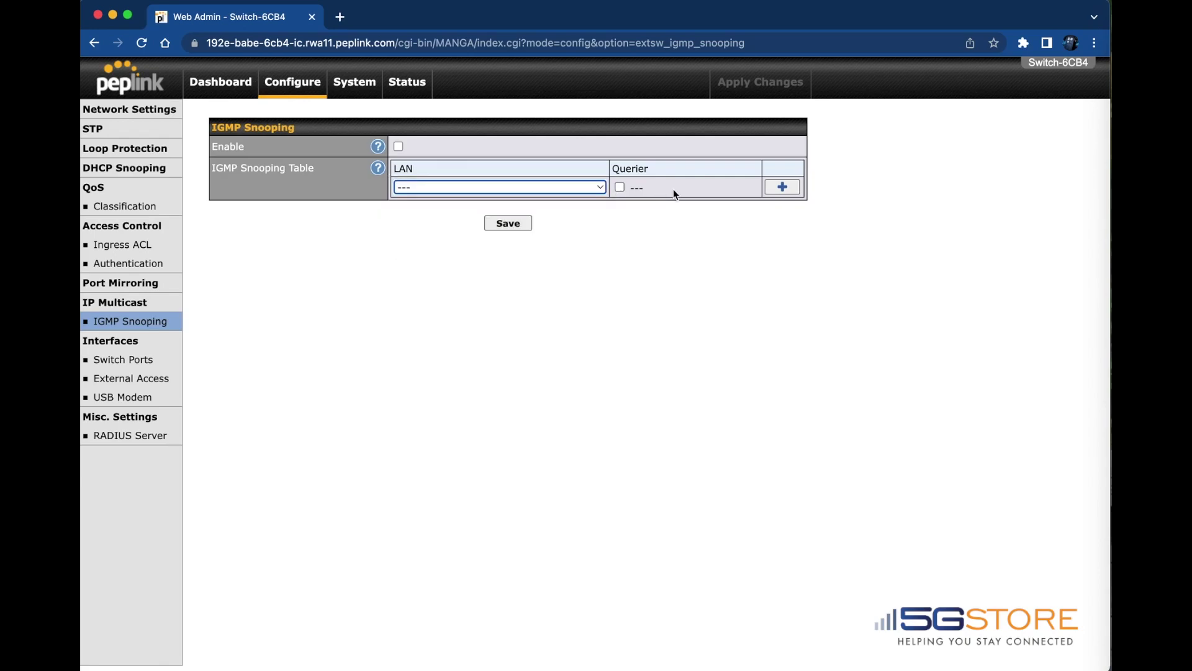
click(624, 189)
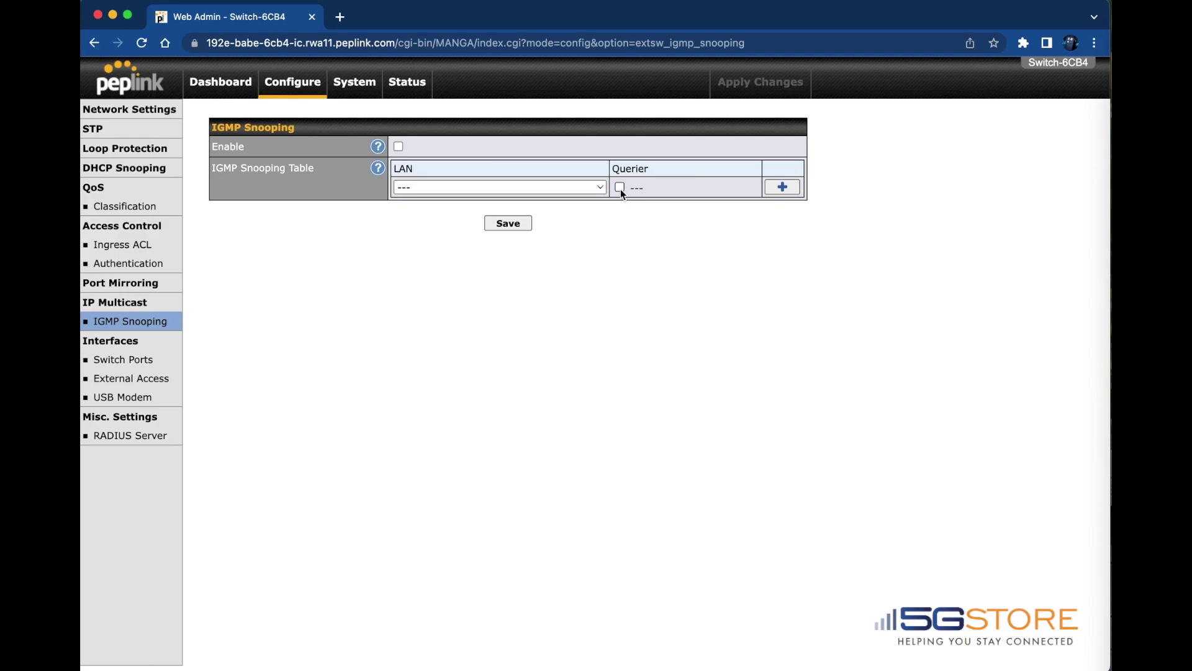
click(124, 363)
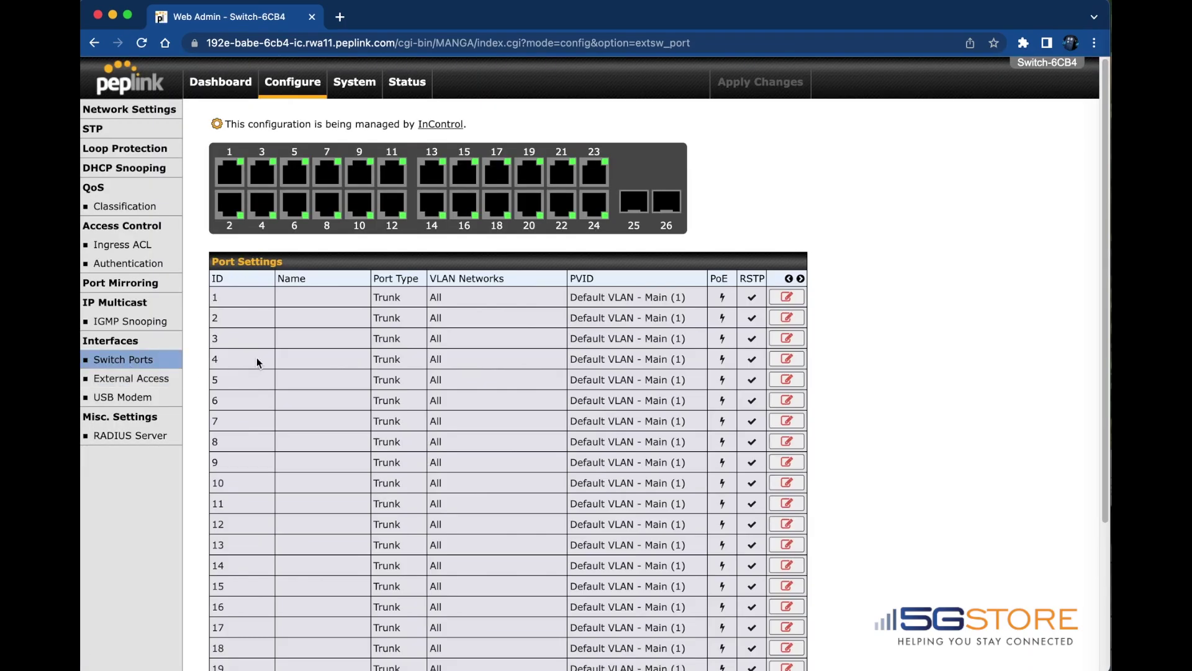
scroll(600, 258, down, 5)
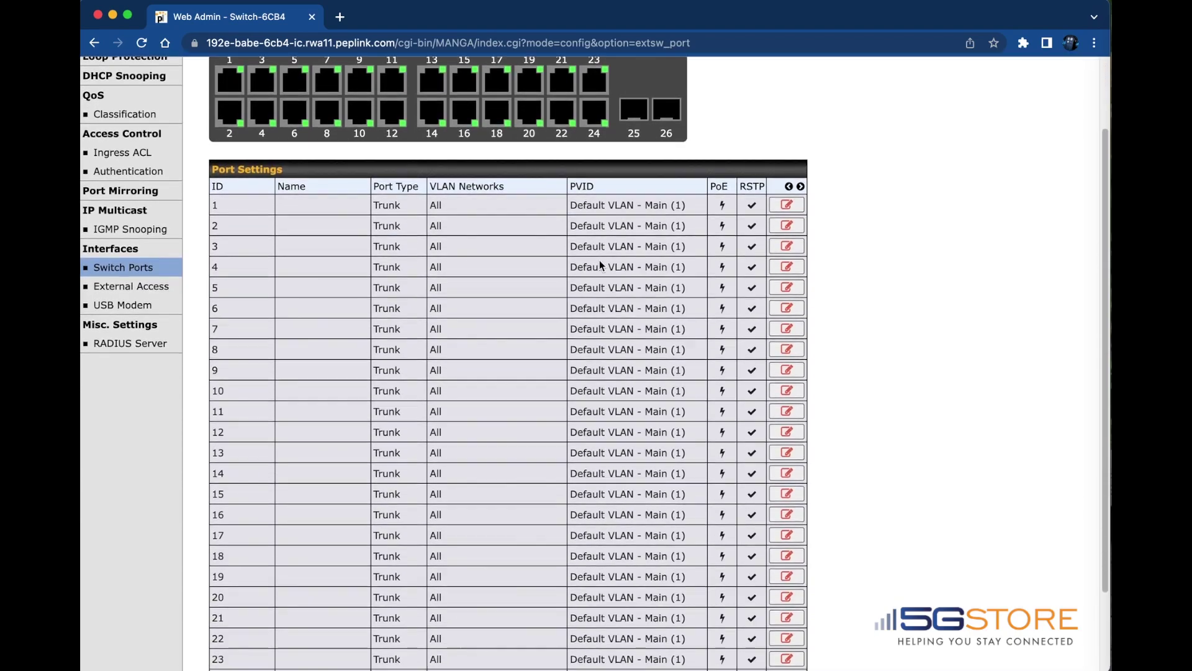
scroll(572, 528, down, 1)
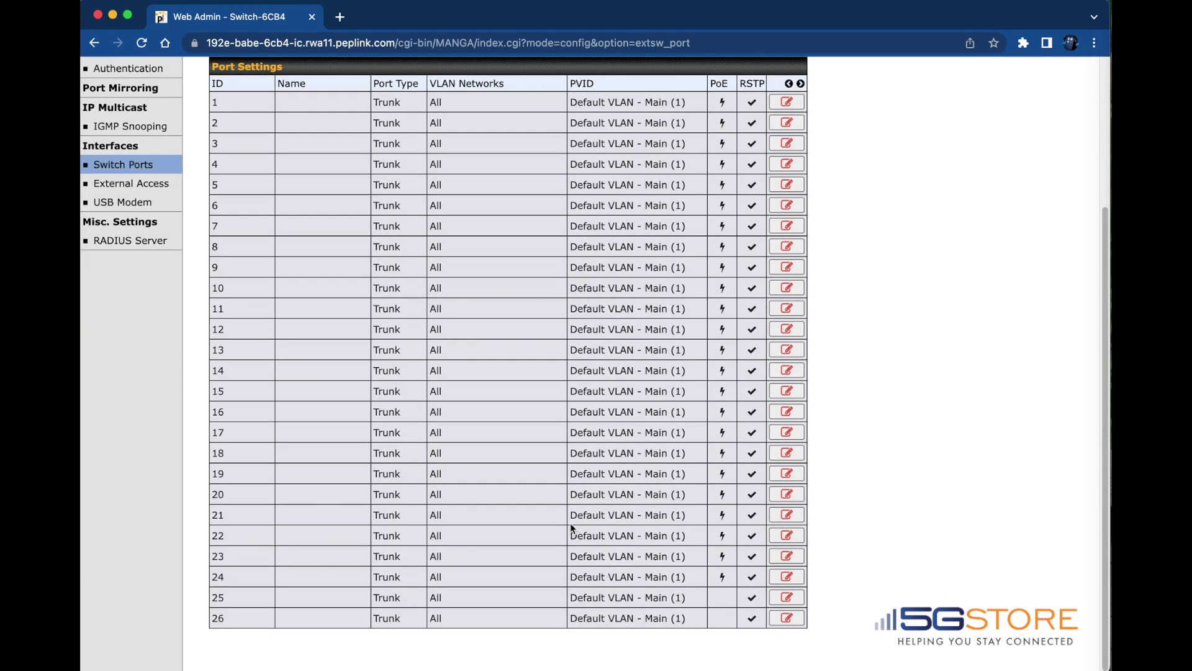
scroll(571, 523, up, 5)
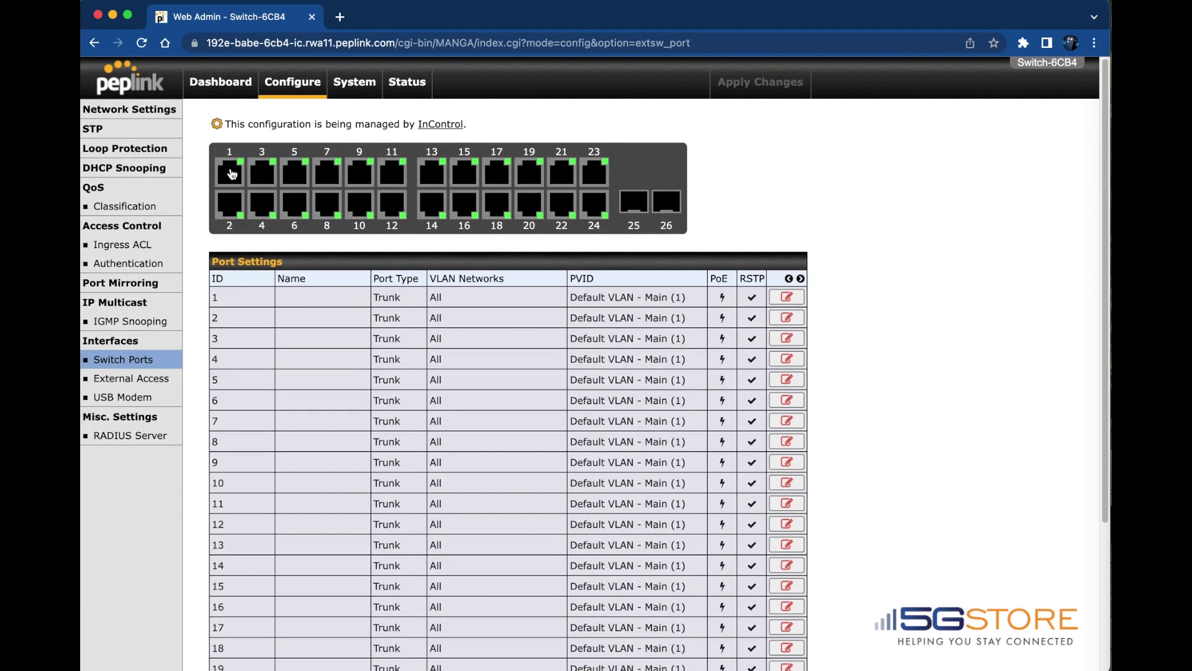
click(231, 174)
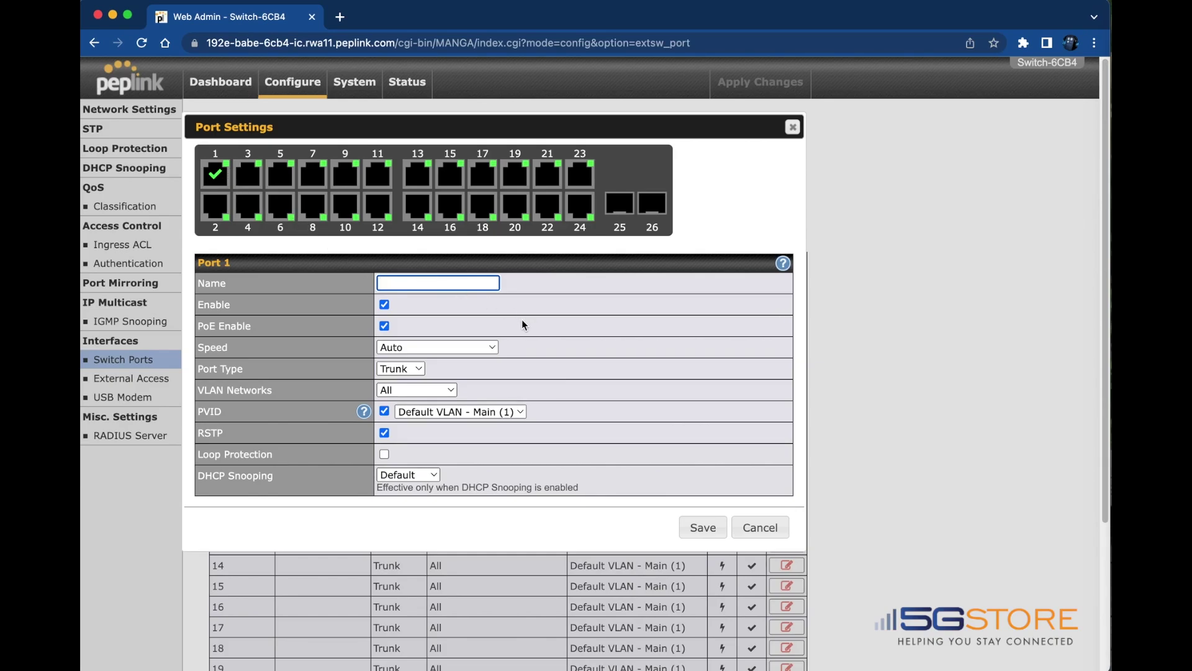
click(783, 264)
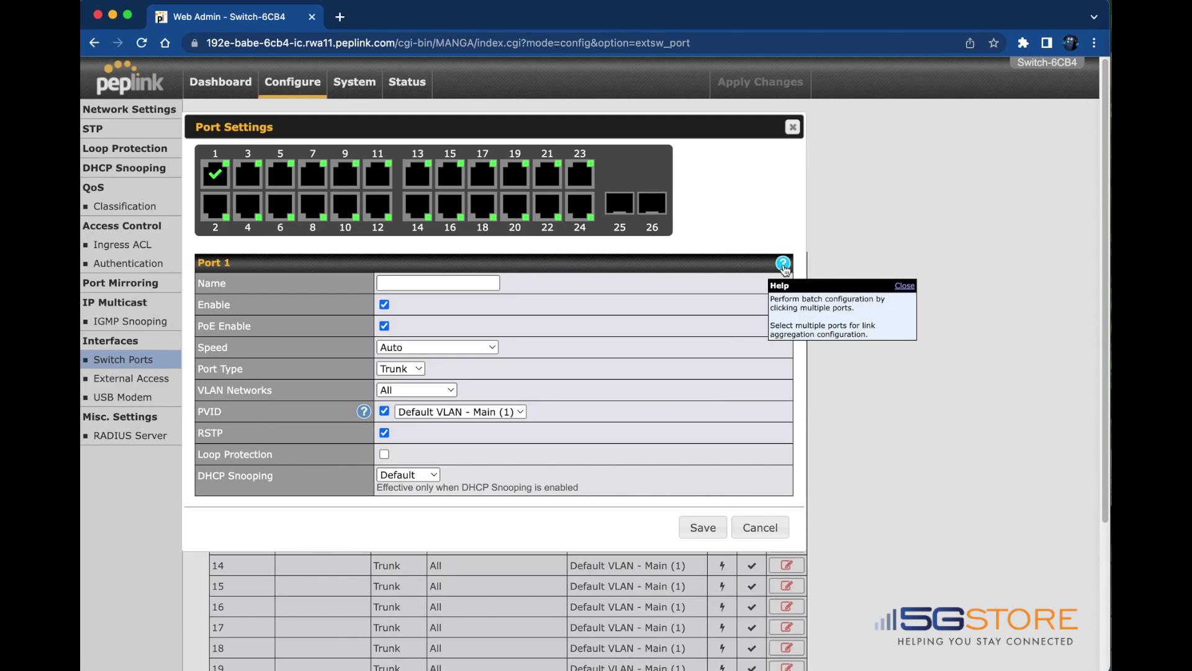
click(905, 285)
click(282, 175)
click(304, 182)
click(346, 175)
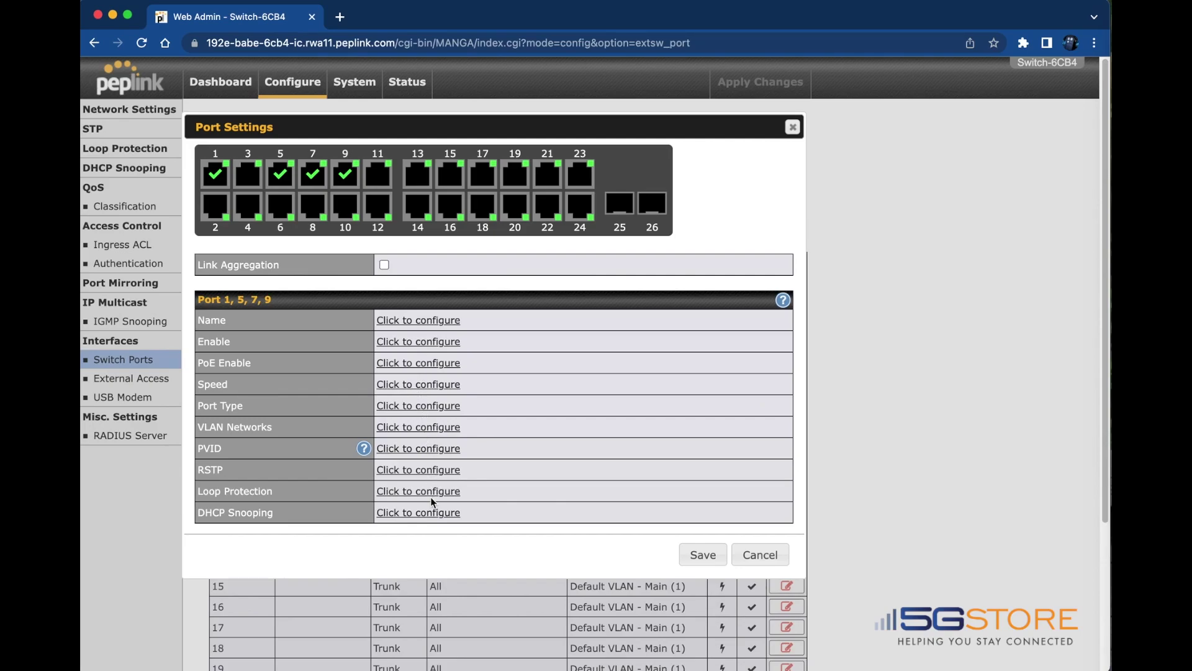
scroll(431, 497, down, 1)
click(760, 525)
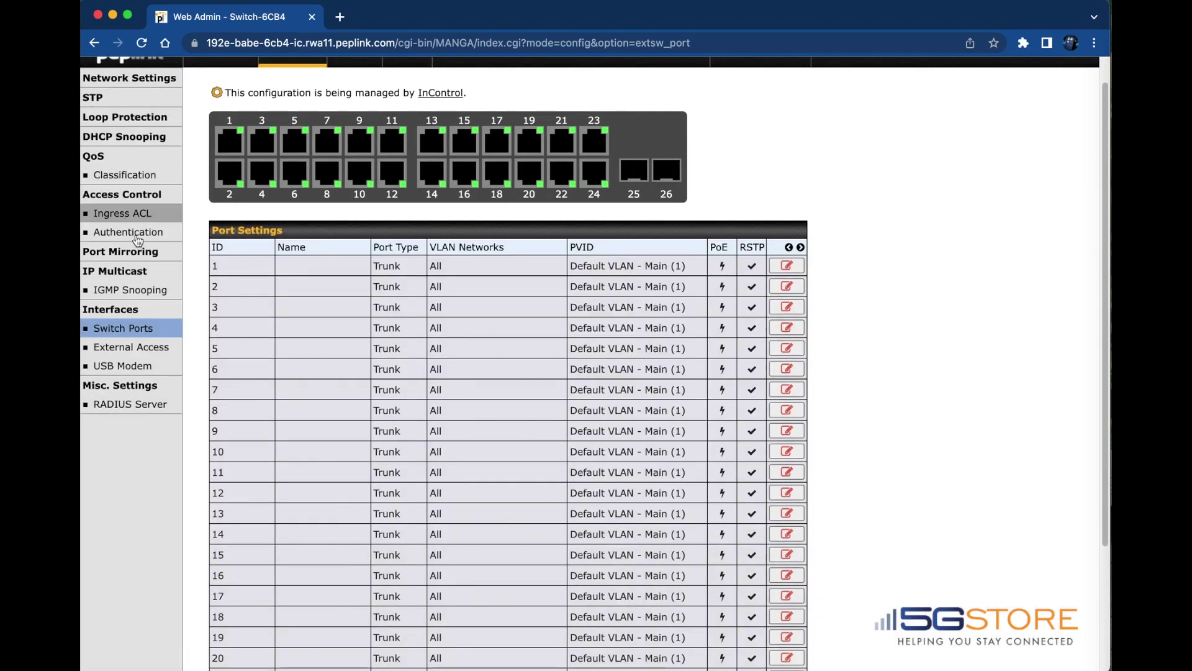
- Set External Access mode to Custom, keeping DHCP as the connection method
click(132, 347)
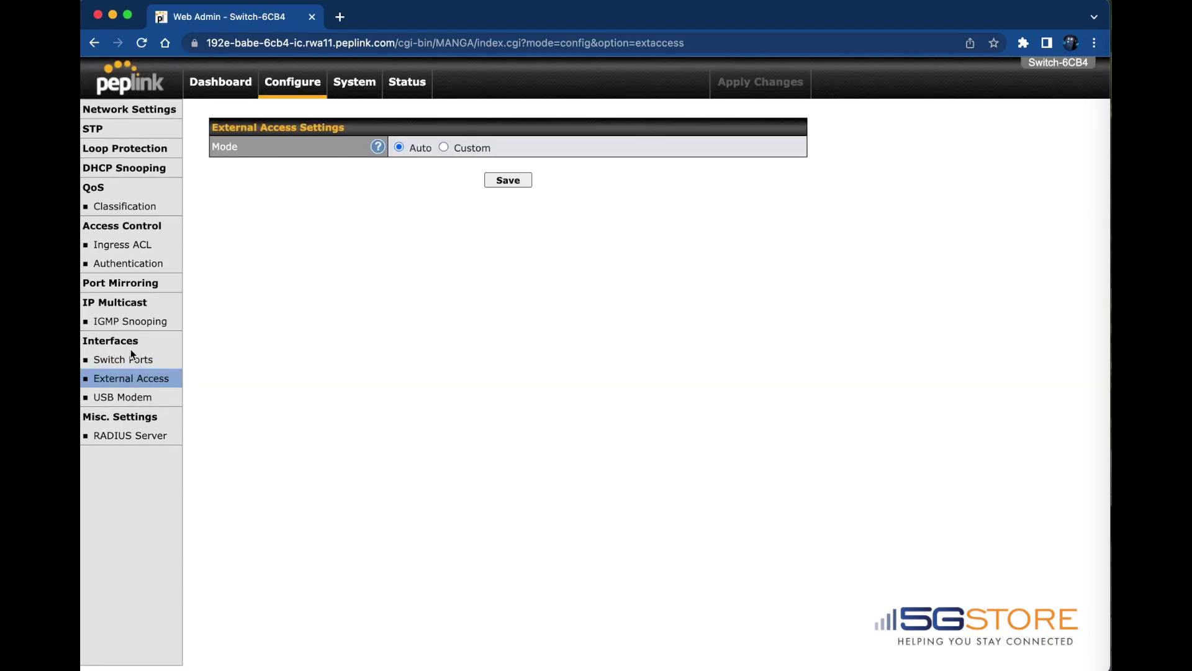
click(443, 148)
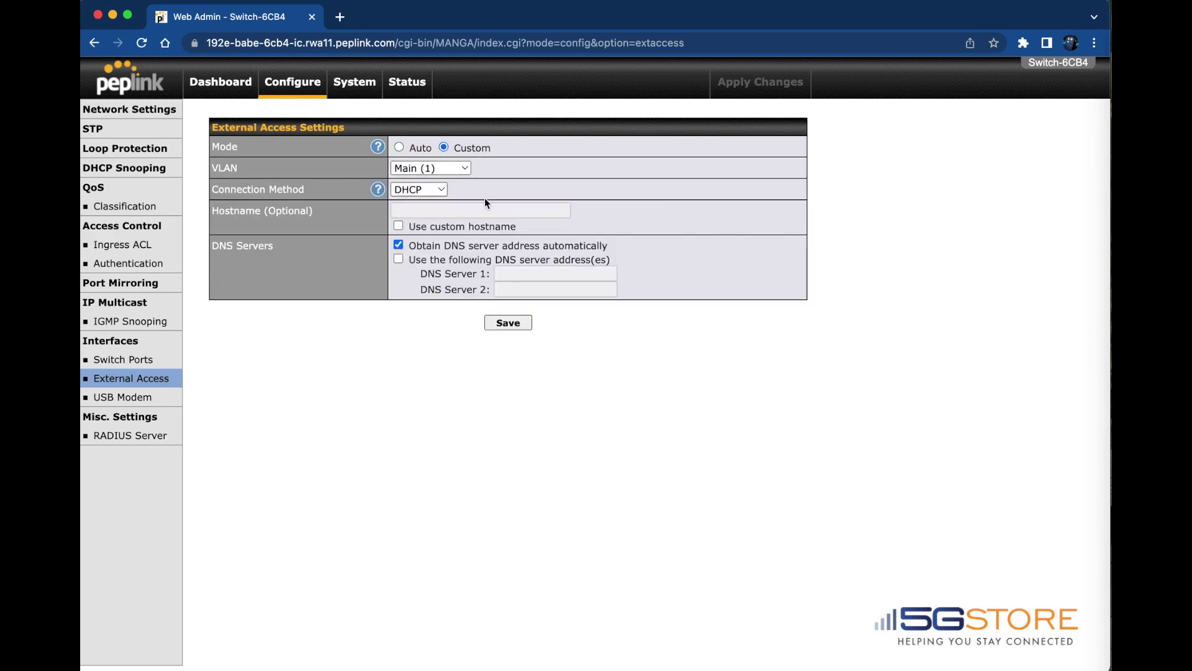
click(419, 189)
click(519, 197)
- On the USB Modem page, switch operator settings to Custom and back to Auto
click(179, 397)
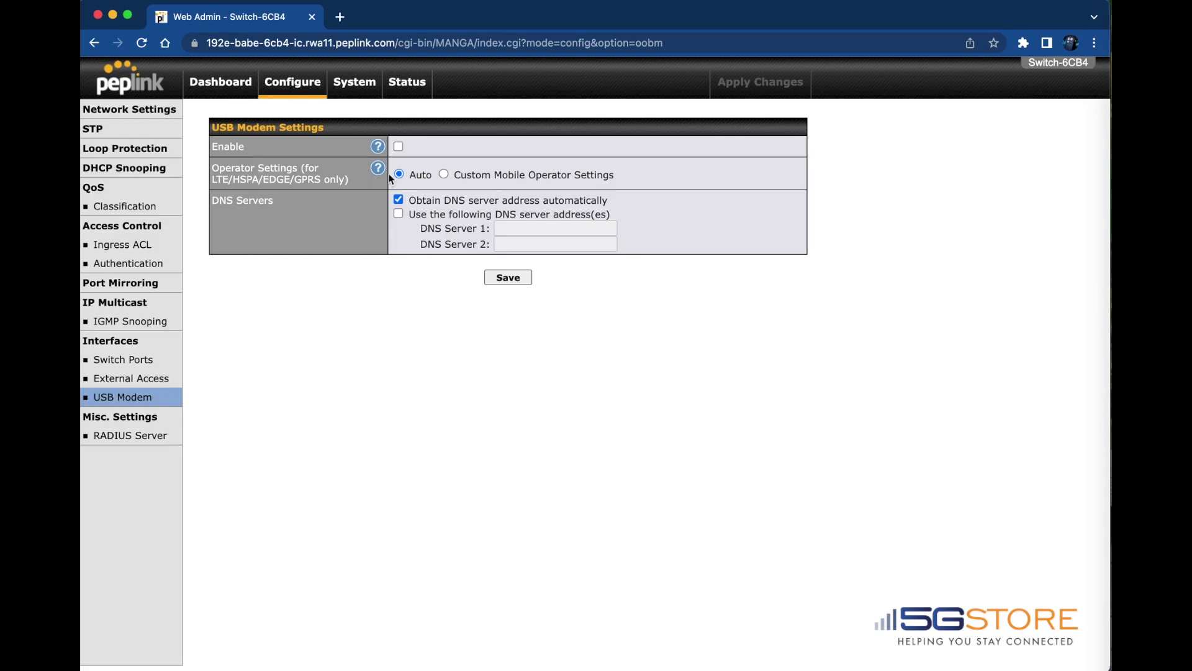
click(444, 174)
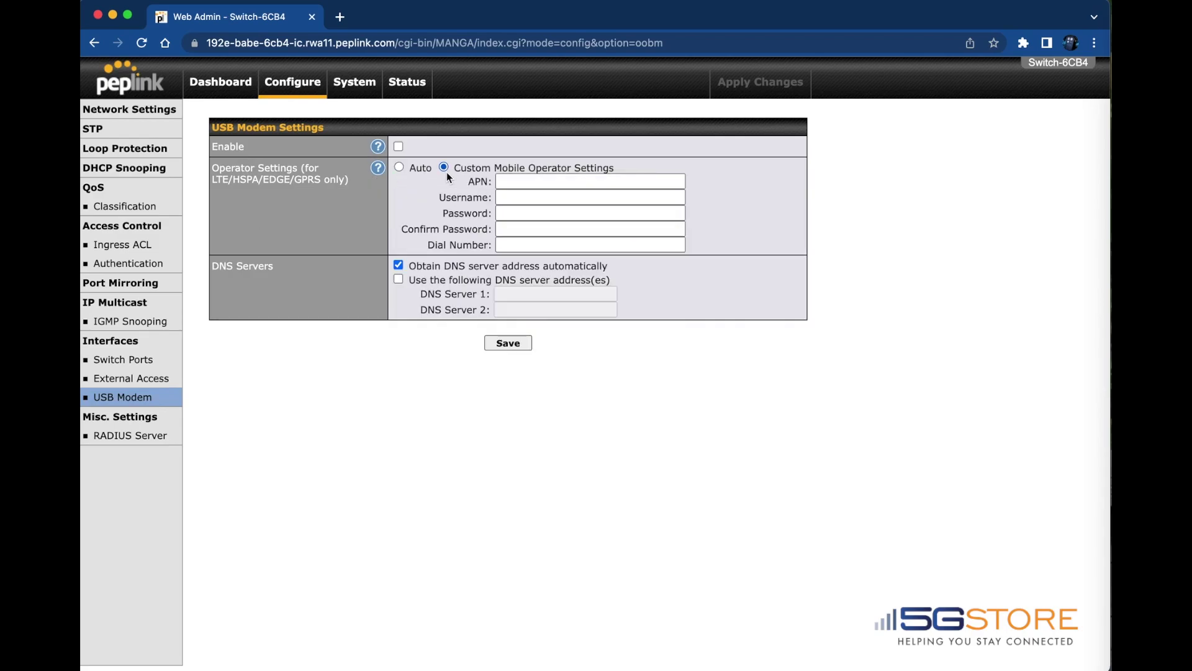
click(401, 168)
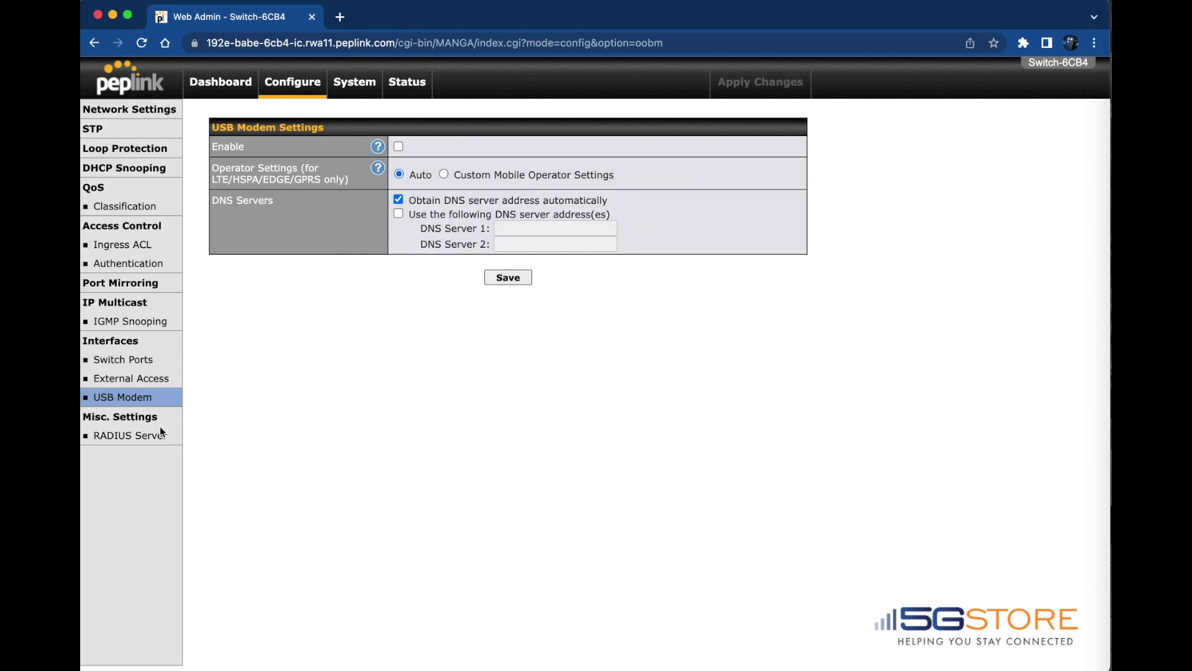
- On RADIUS Server, start and cancel new authentication and accounting server profiles
click(124, 437)
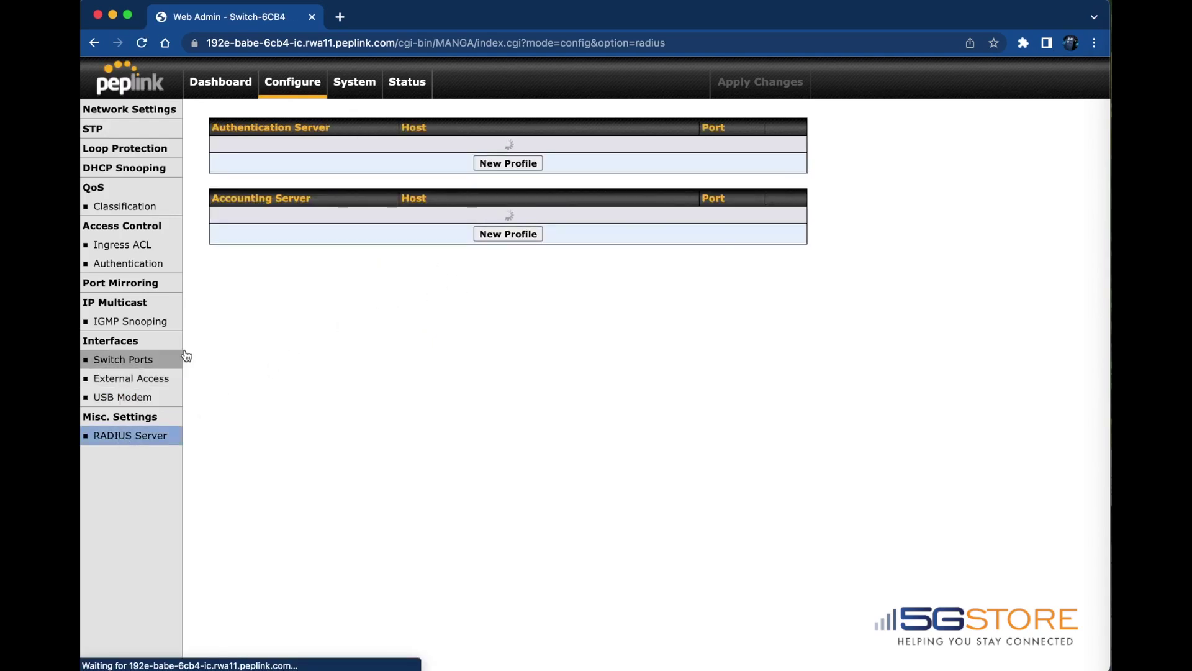
click(513, 163)
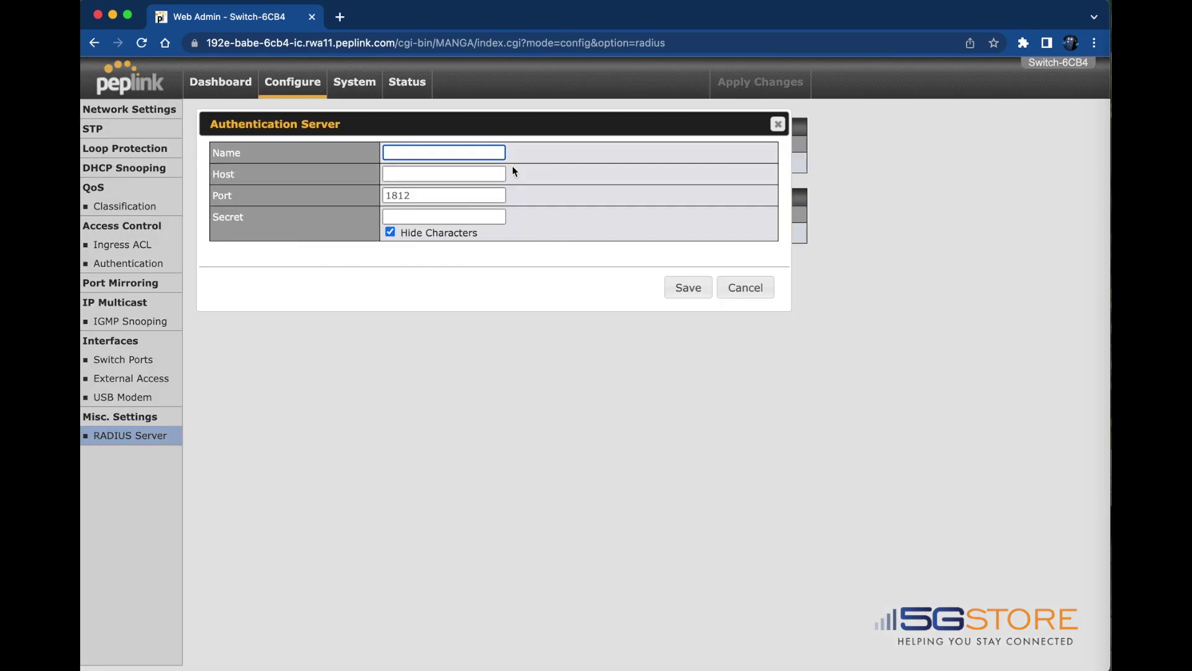
click(739, 292)
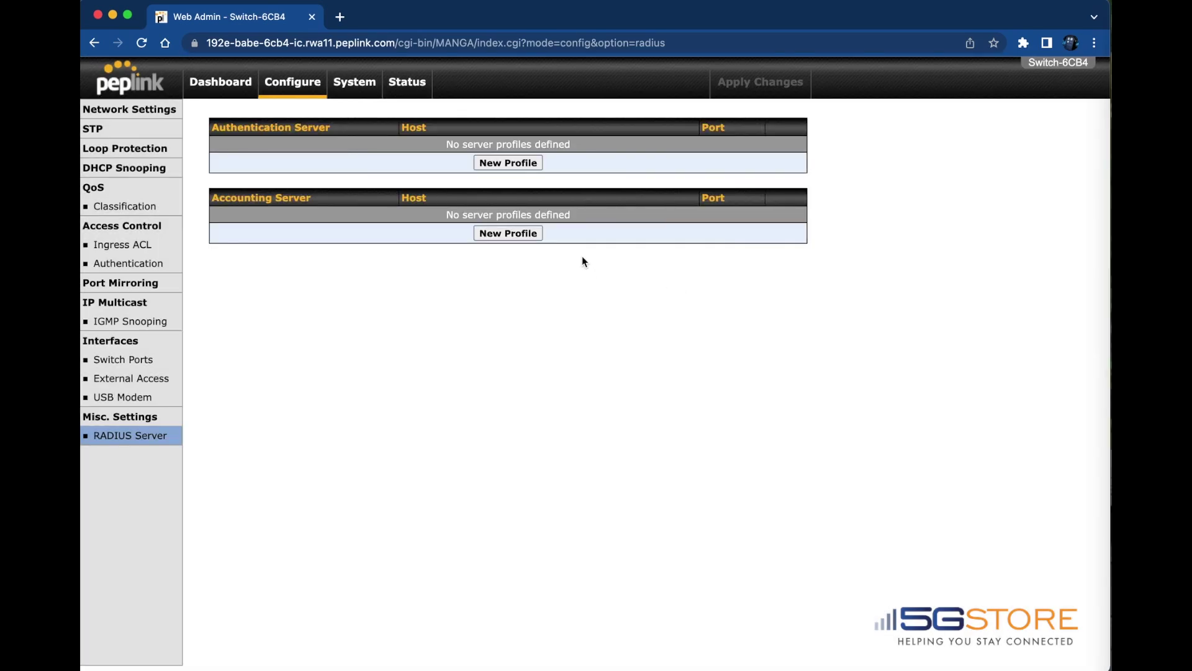
click(527, 233)
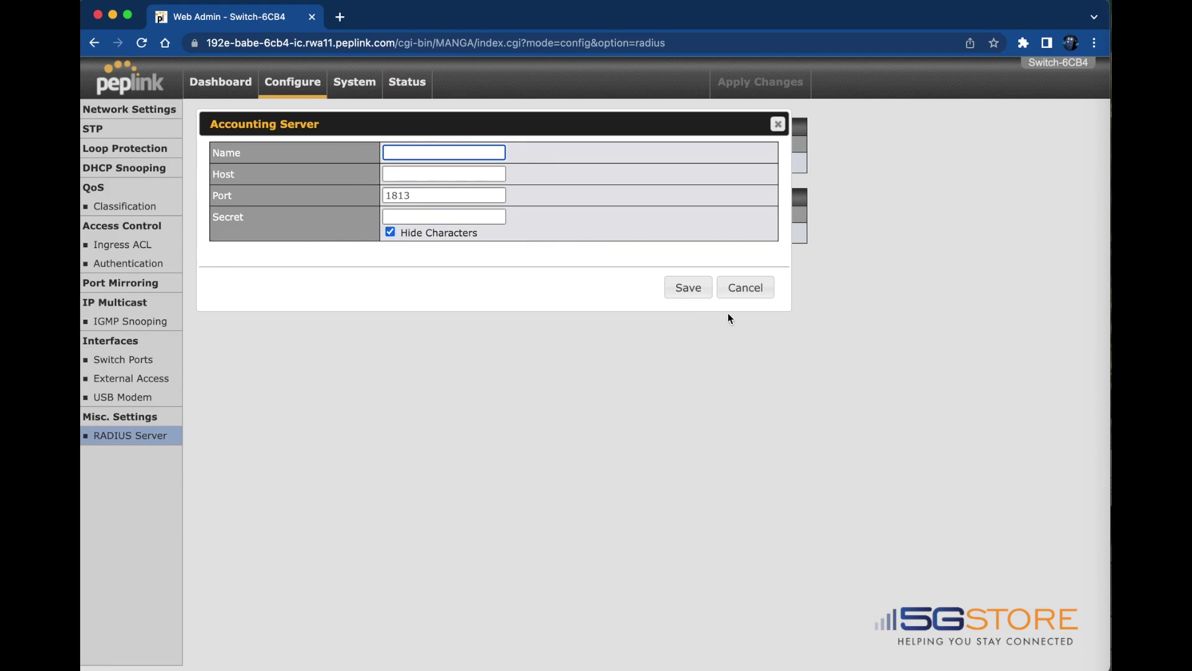
click(745, 287)
- In the System section, browse the Firmware and Time pages, ending on the empty Schedule list
click(370, 84)
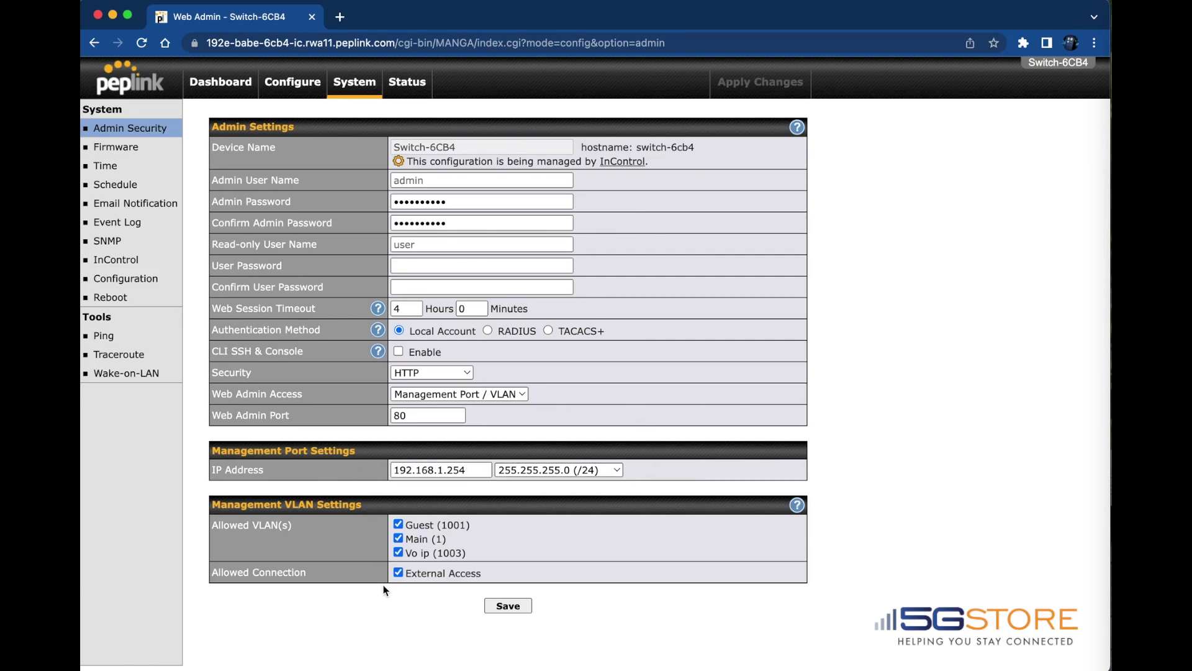
click(129, 149)
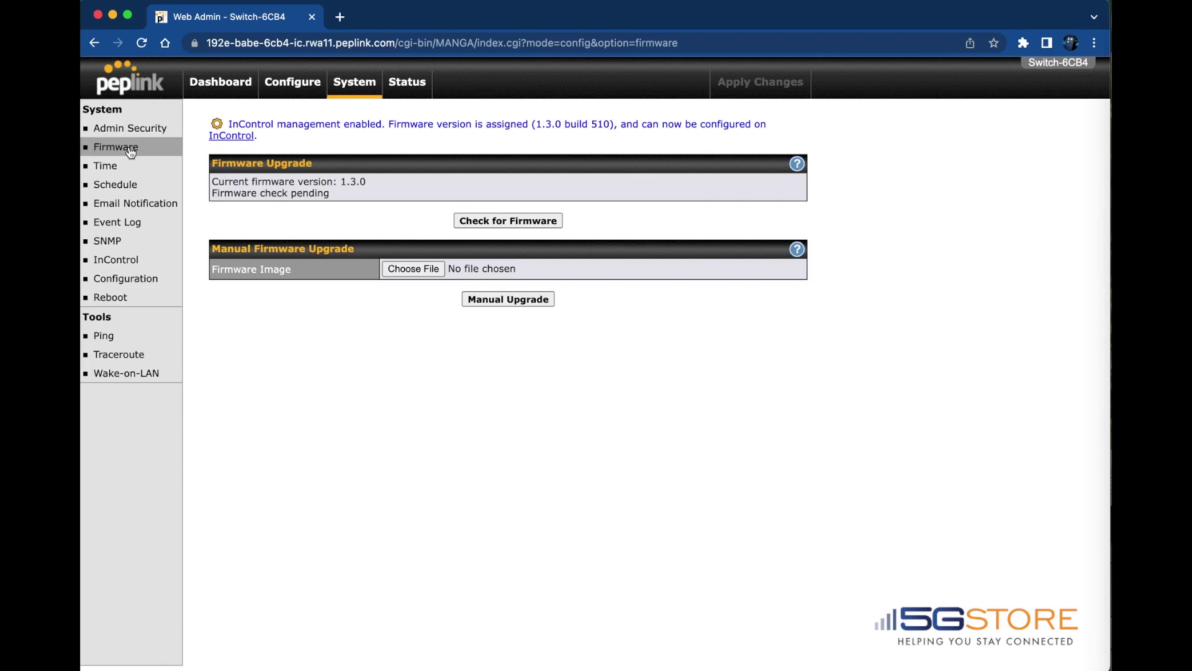
click(129, 167)
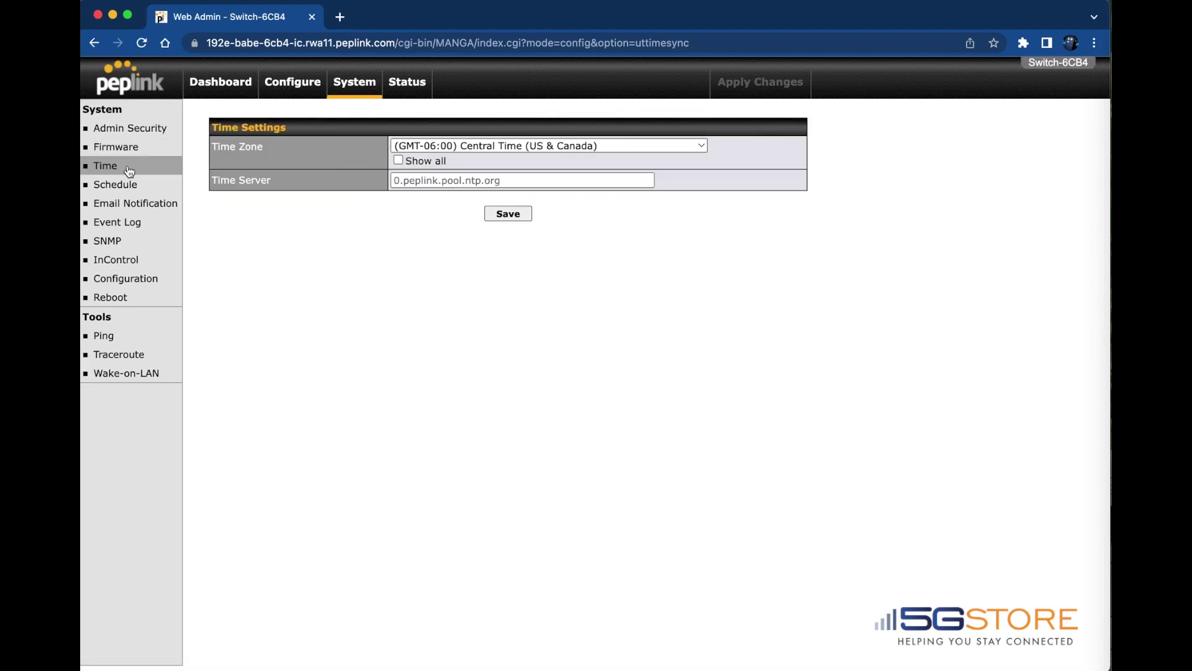
click(137, 186)
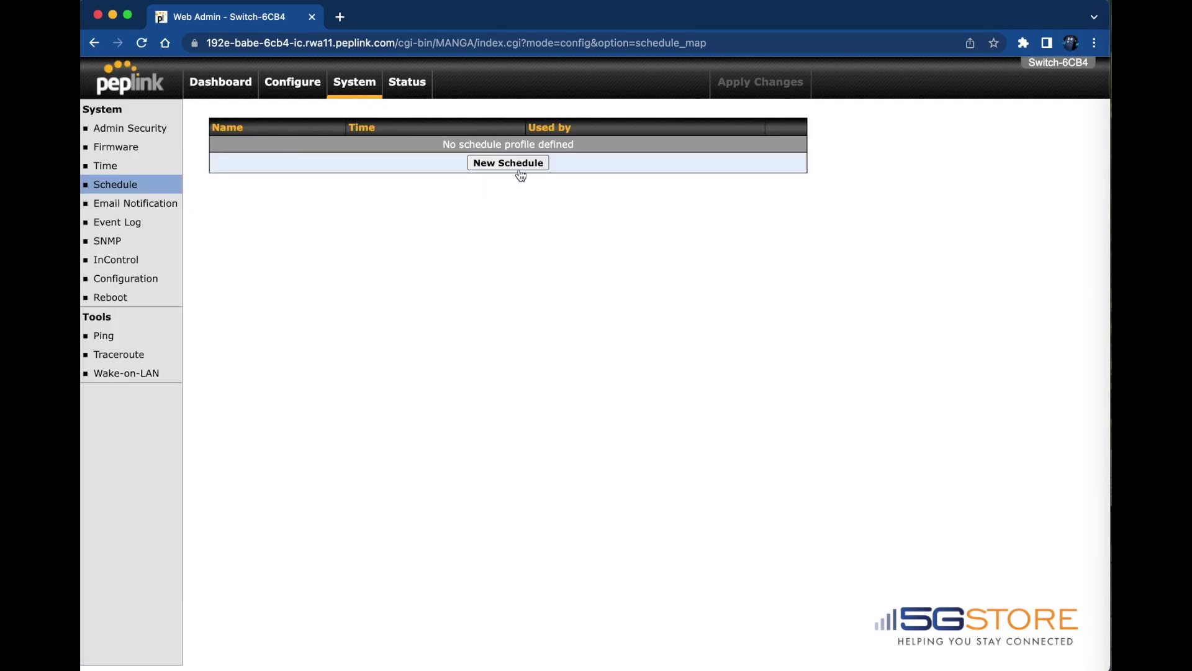
- Draft an '8am to 5pm on weekdays only' schedule with extra Wednesday/Friday hours, discard it, then view Email Notification
click(520, 165)
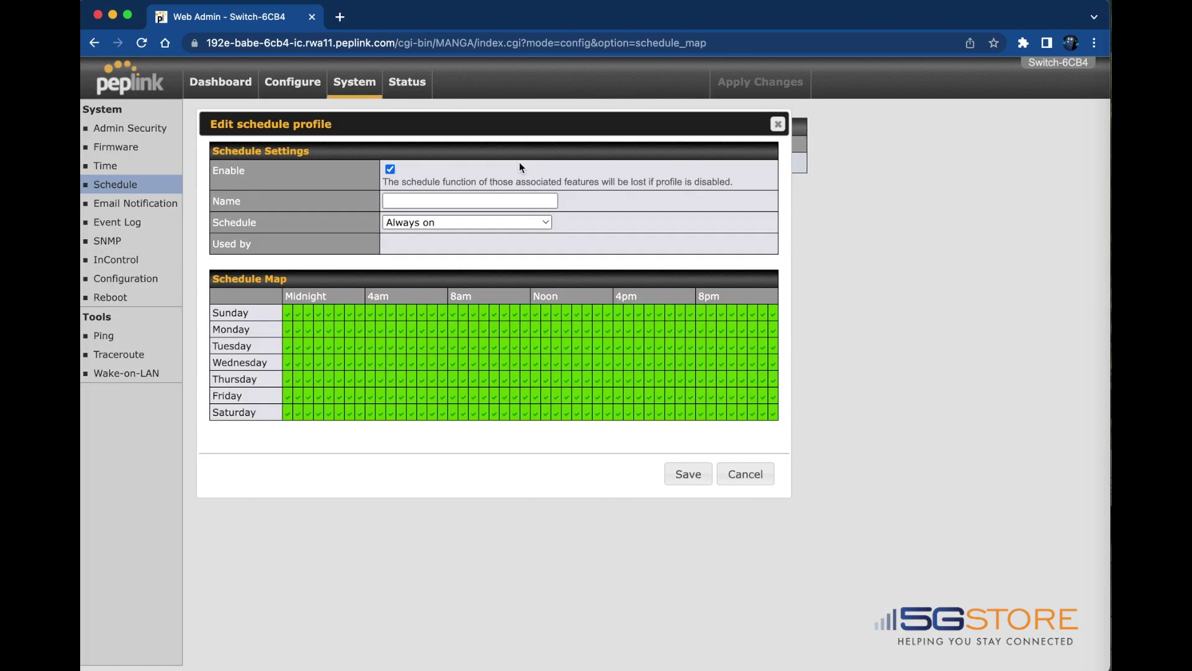
click(524, 223)
click(538, 256)
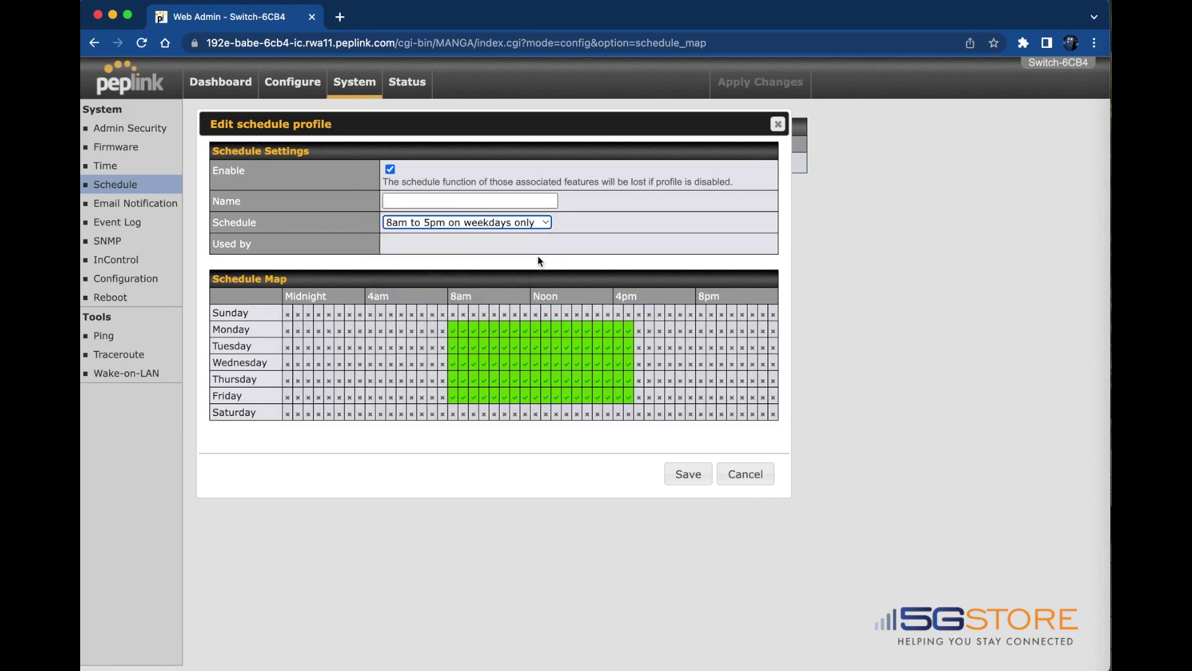
drag(330, 362, 414, 362)
drag(339, 397, 414, 396)
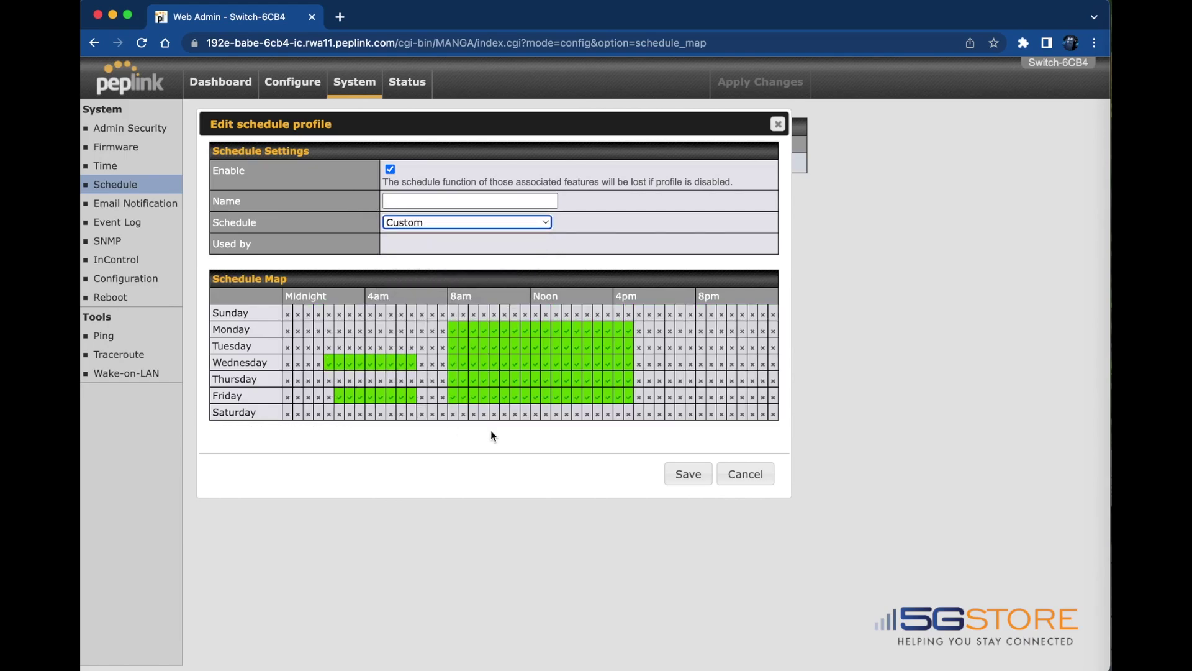
click(725, 483)
click(148, 211)
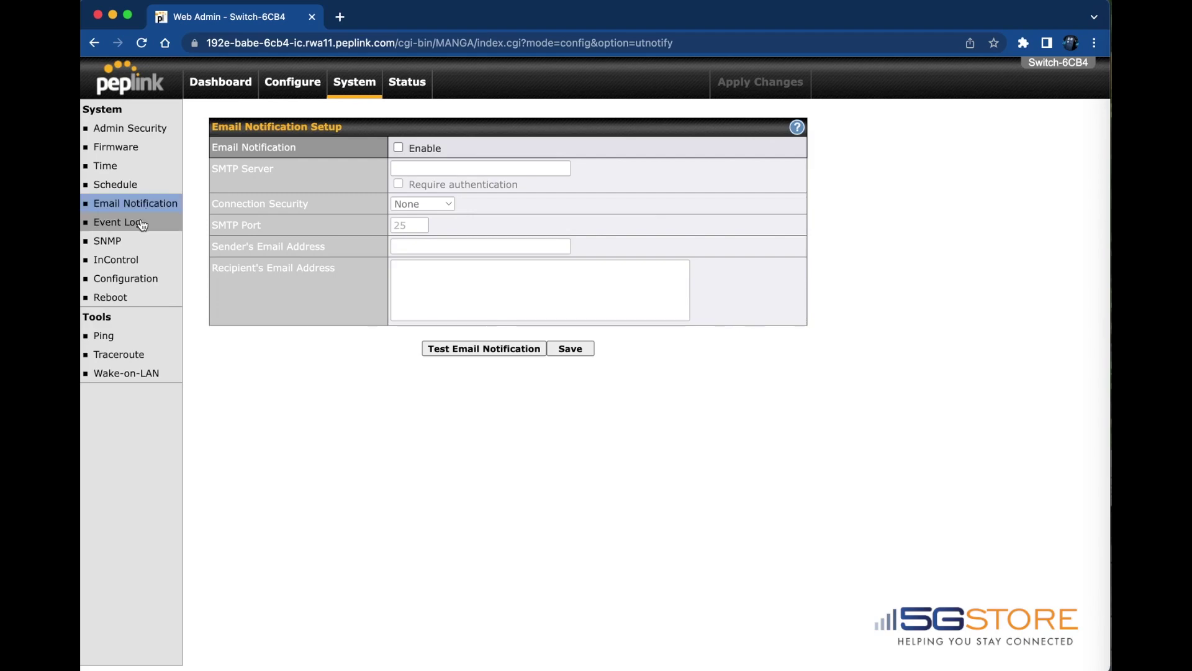
- Browse the Event Log, SNMP and InControl pages, ending on Configuration backup and restore
click(141, 226)
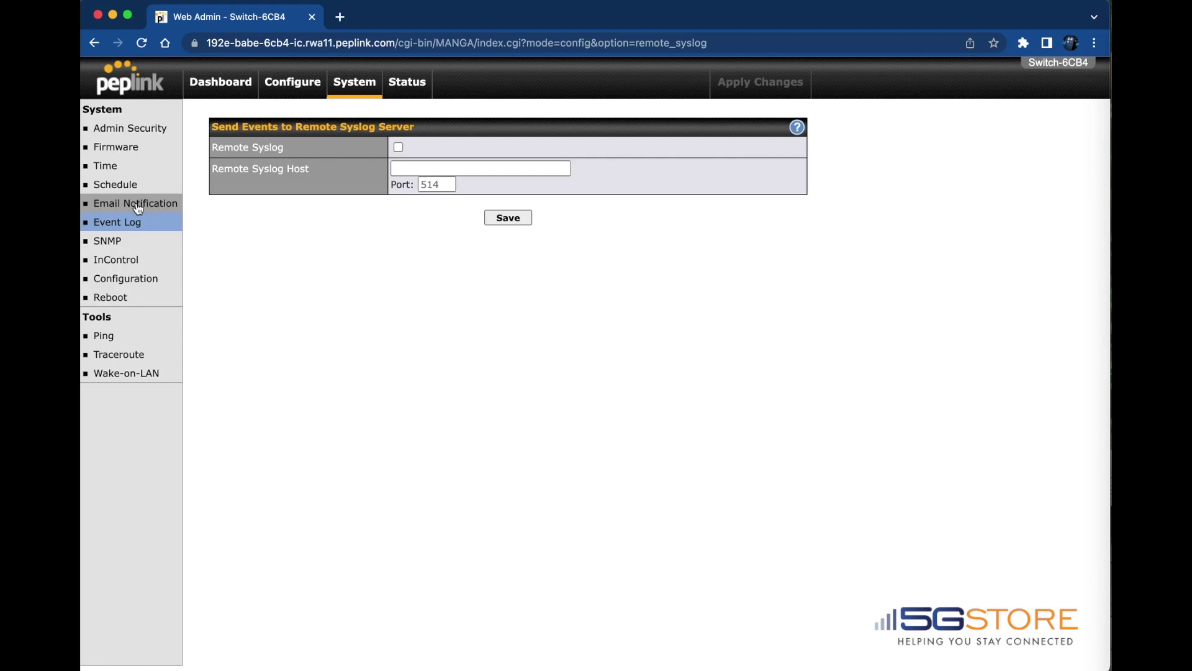
click(131, 246)
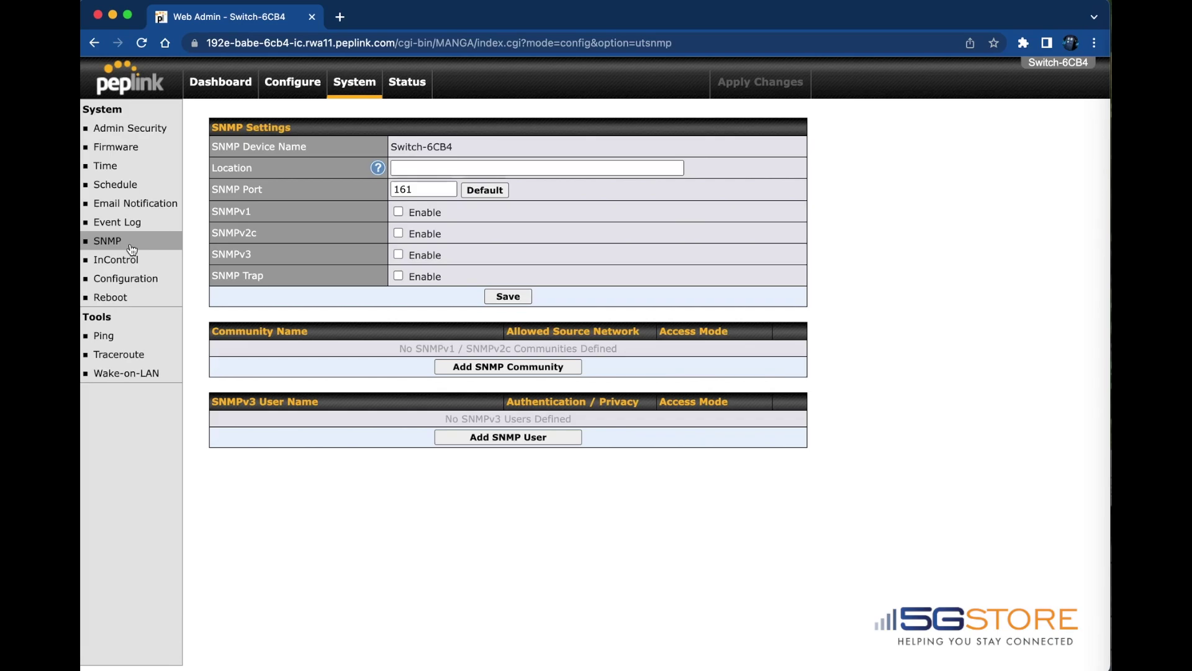
click(131, 260)
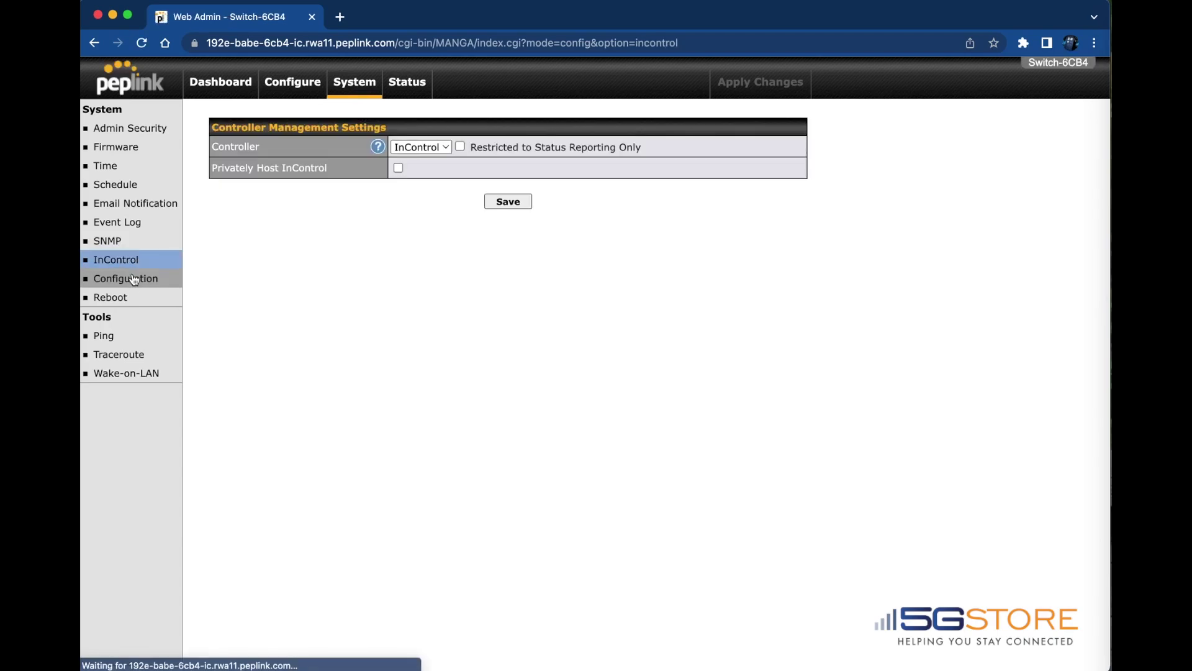
click(134, 287)
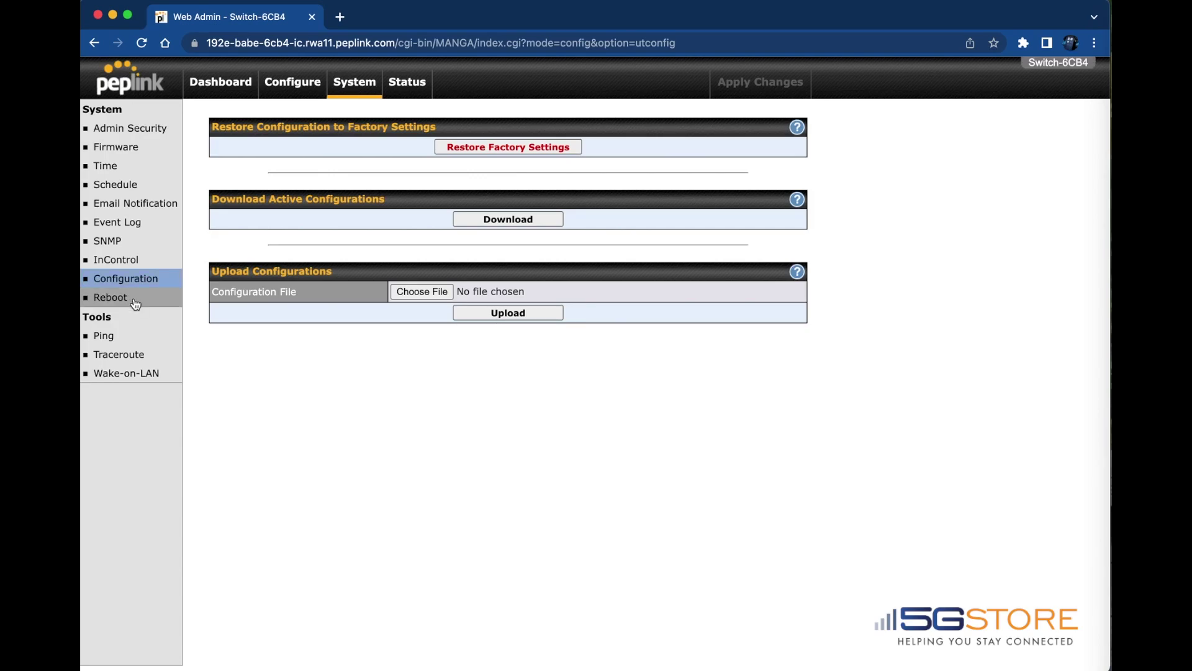
- Tour Reboot, Ping, Traceroute (Connection left on Auto Select) and Wake-on-LAN, then open Status device info
click(136, 302)
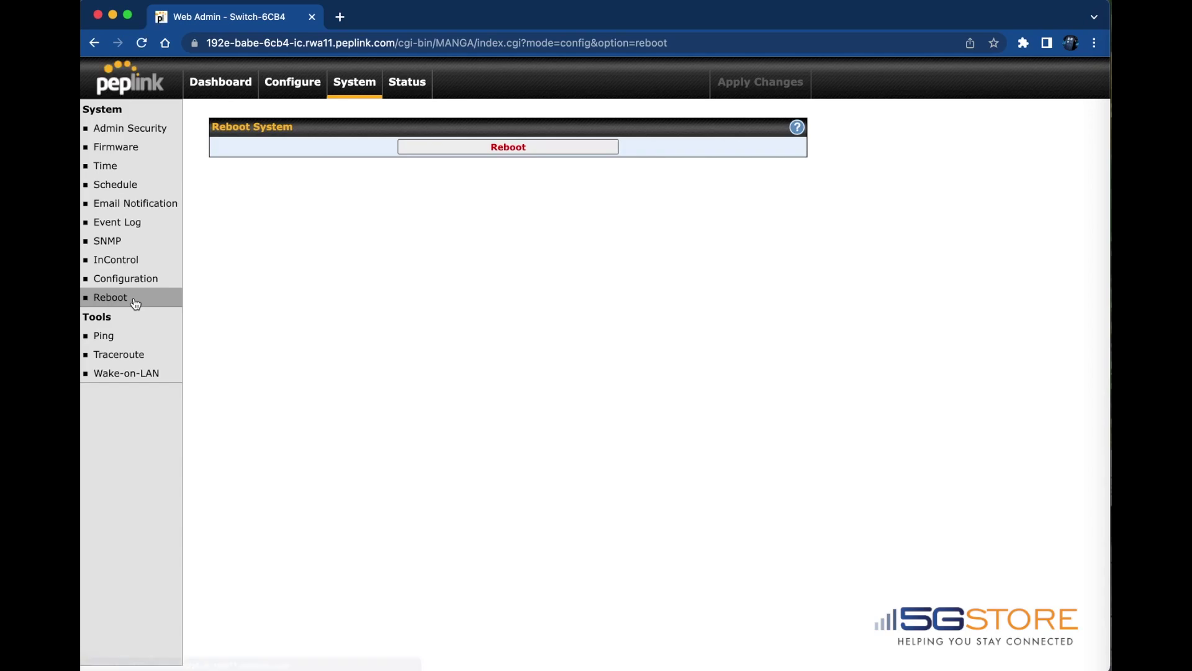
click(134, 336)
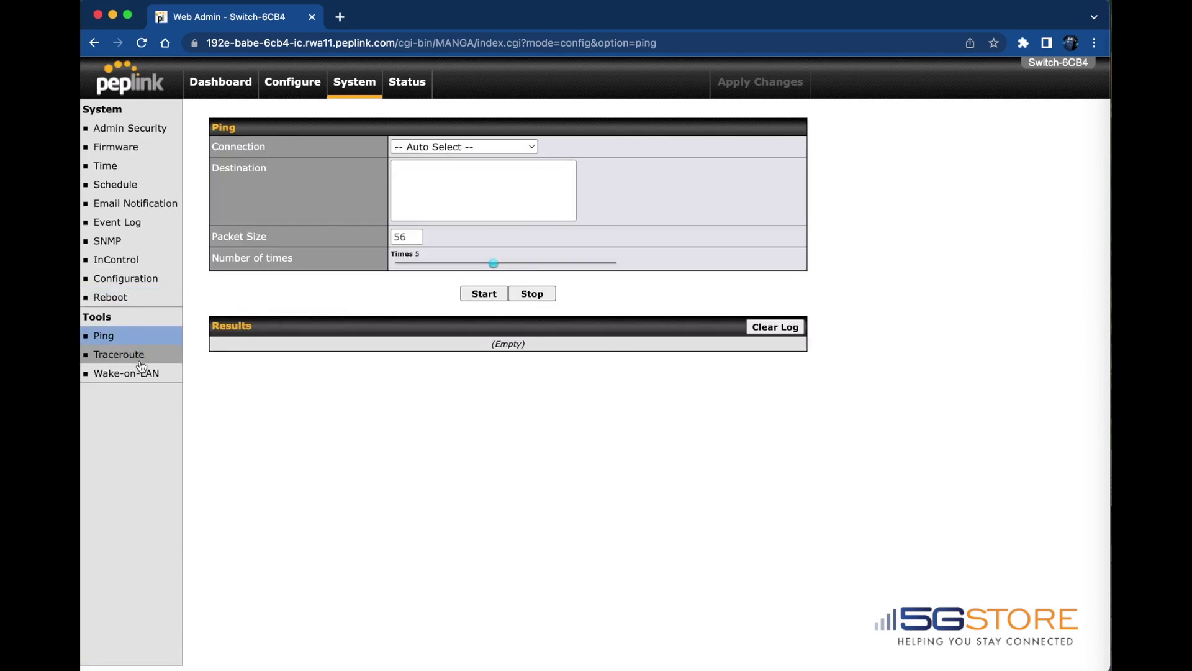
click(152, 361)
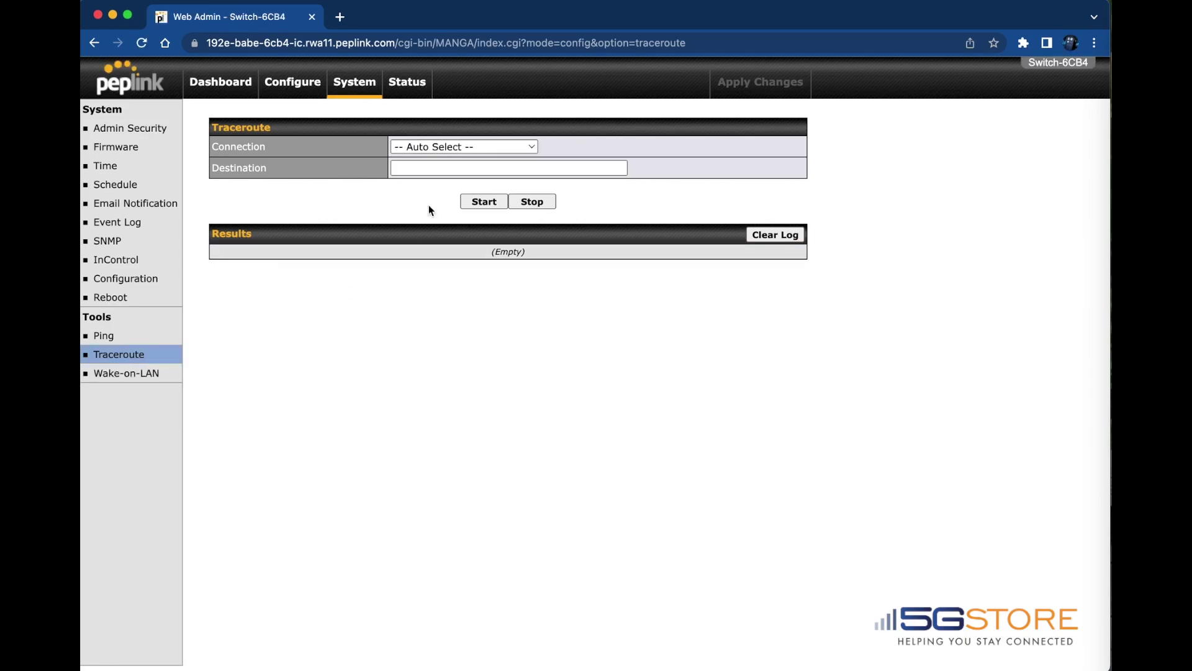
click(490, 143)
click(564, 138)
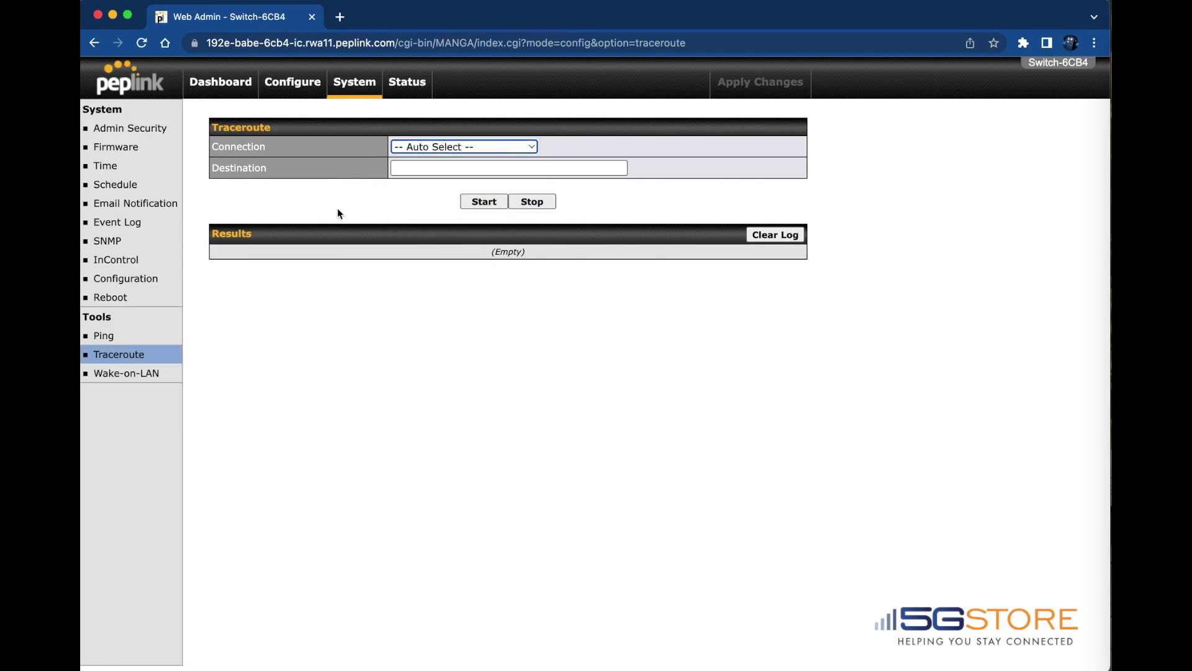
click(132, 376)
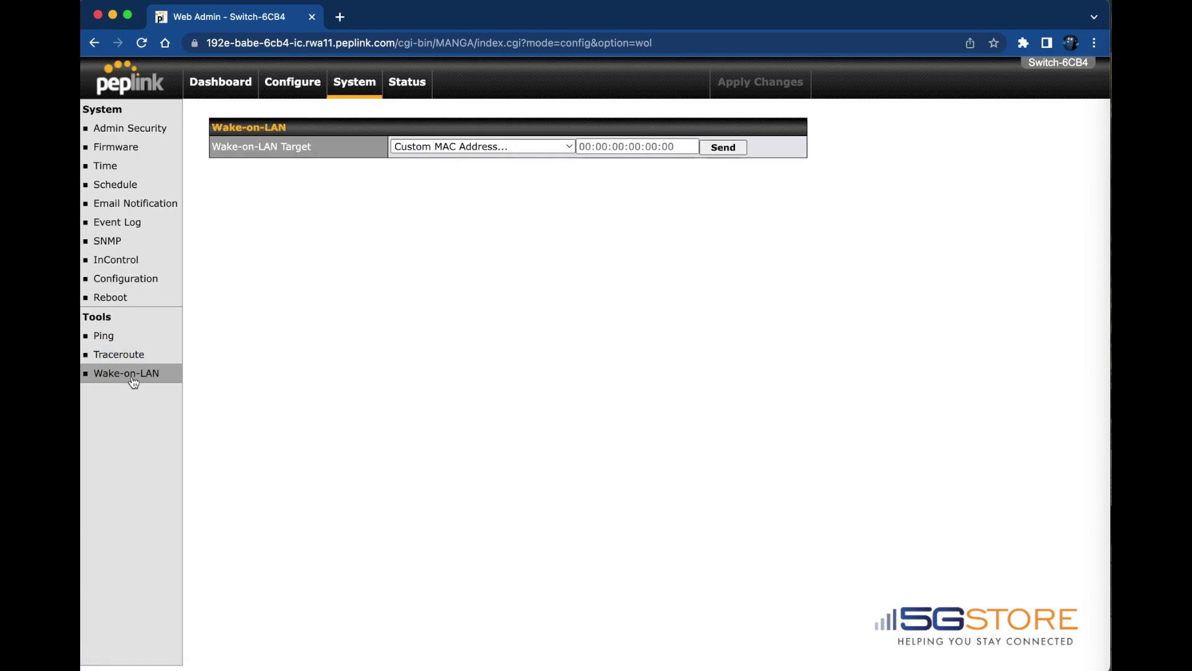
click(405, 83)
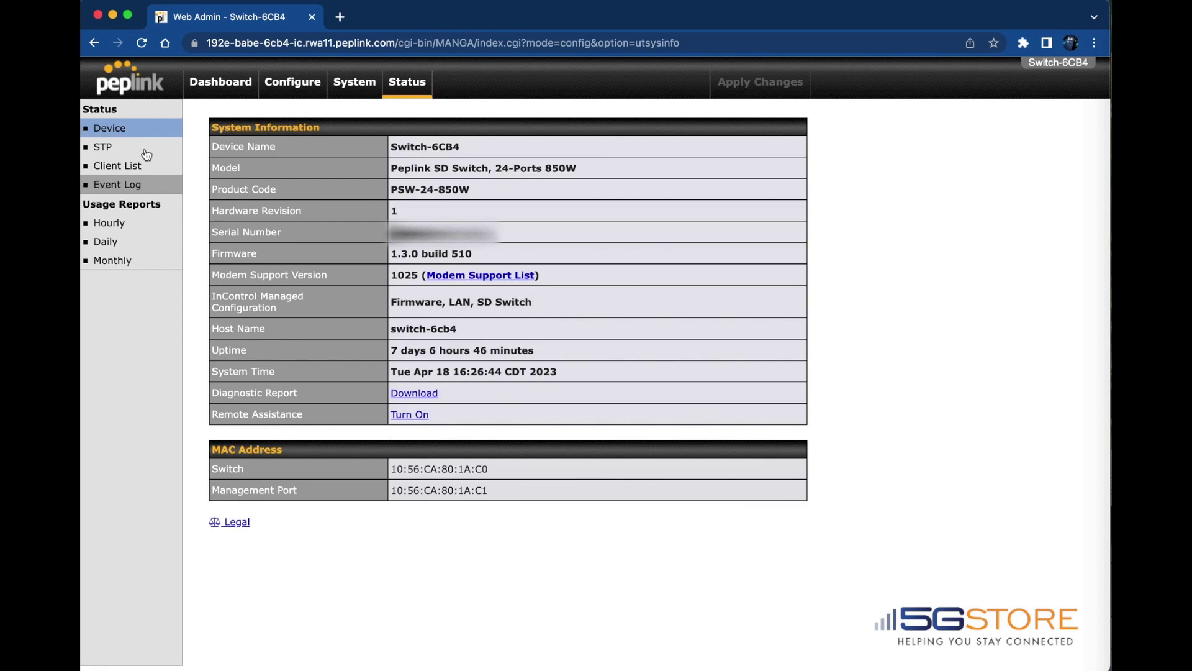
- View the STP status, then look through the Client List
click(106, 150)
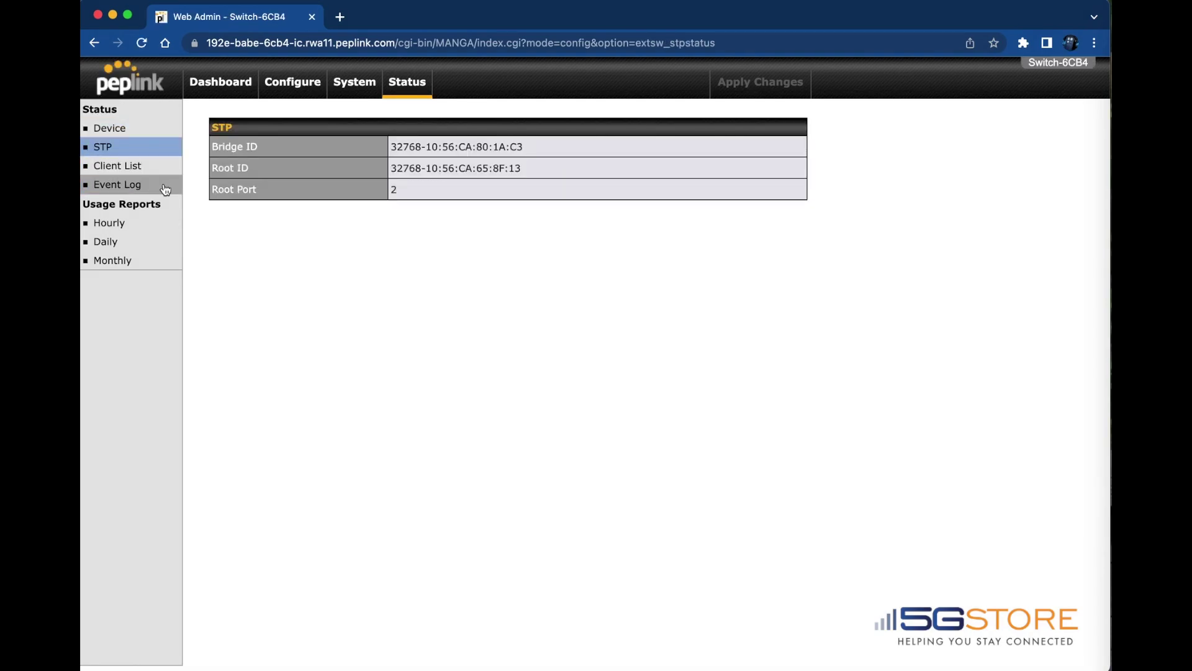
click(120, 174)
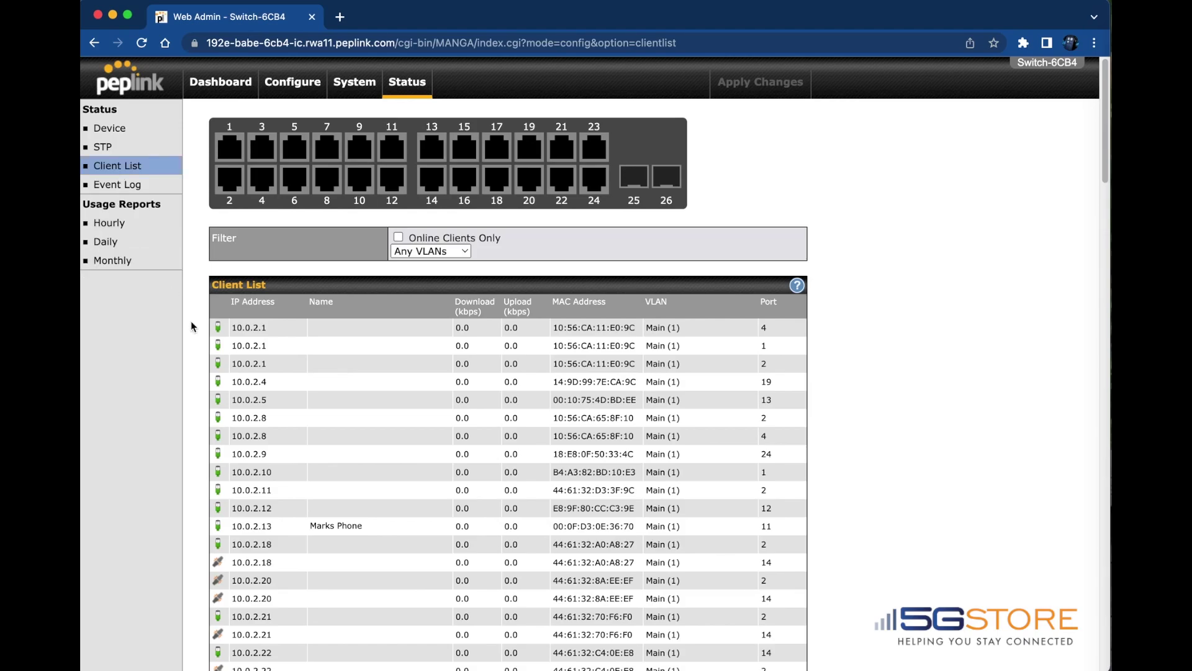
scroll(584, 558, down, 5)
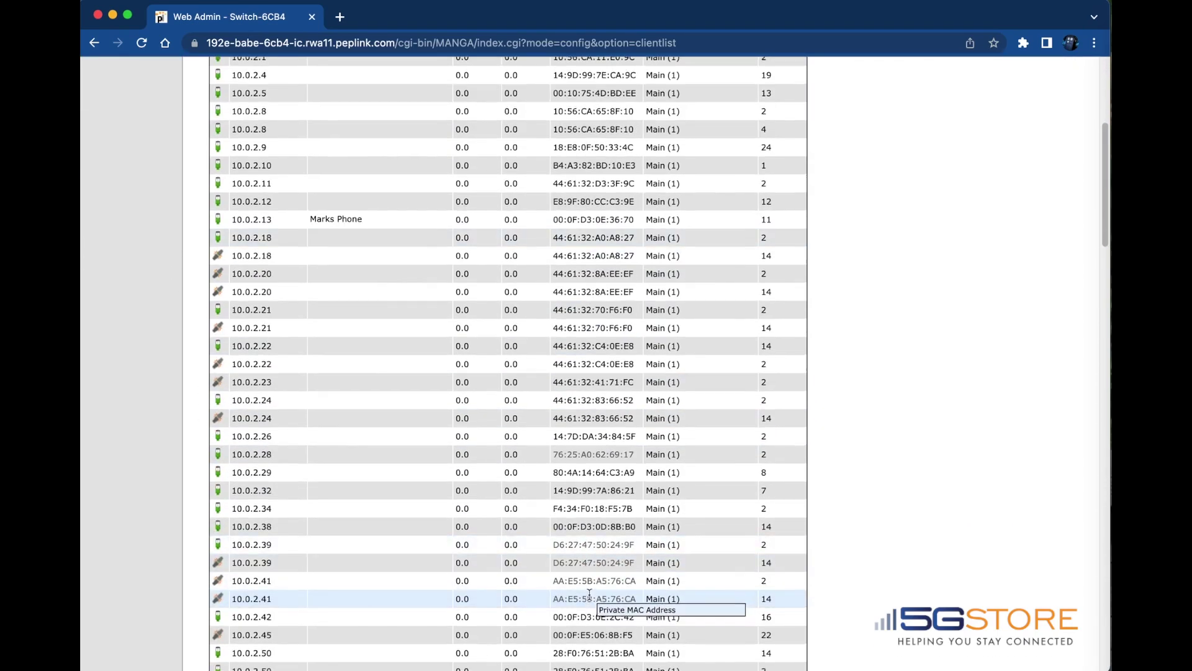
scroll(589, 594, up, 5)
- Filter the client list to ports 1, 3 and 2, then view the Device Event Log
click(231, 149)
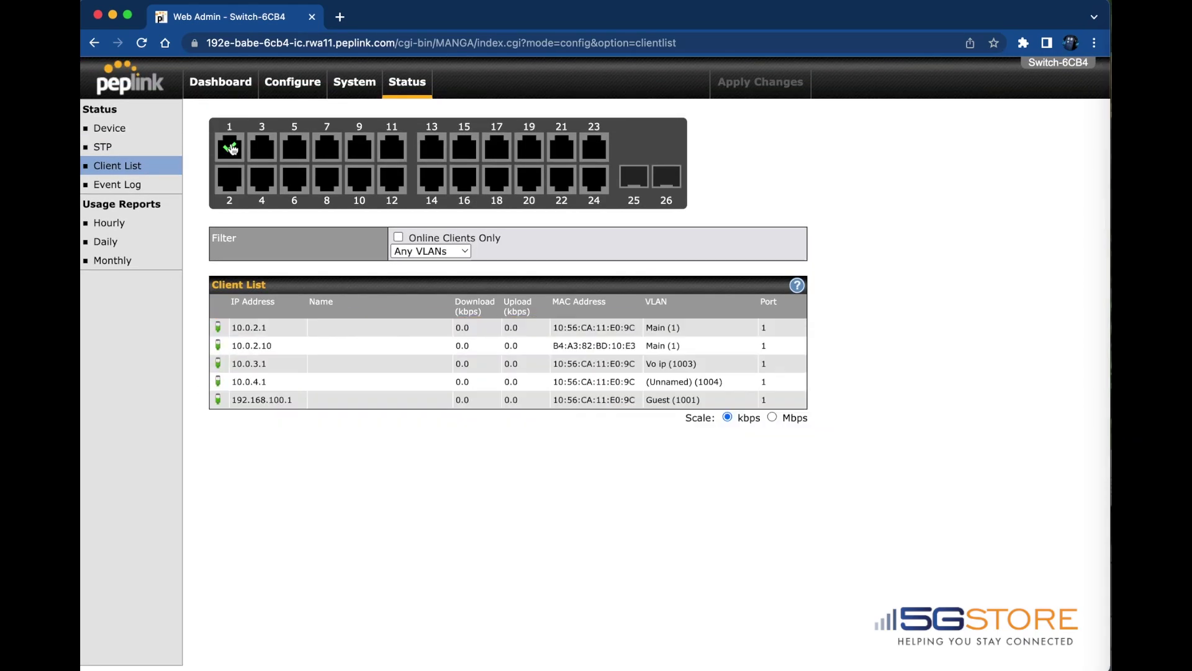
click(266, 151)
click(237, 179)
scroll(695, 614, down, 3)
scroll(406, 421, up, 3)
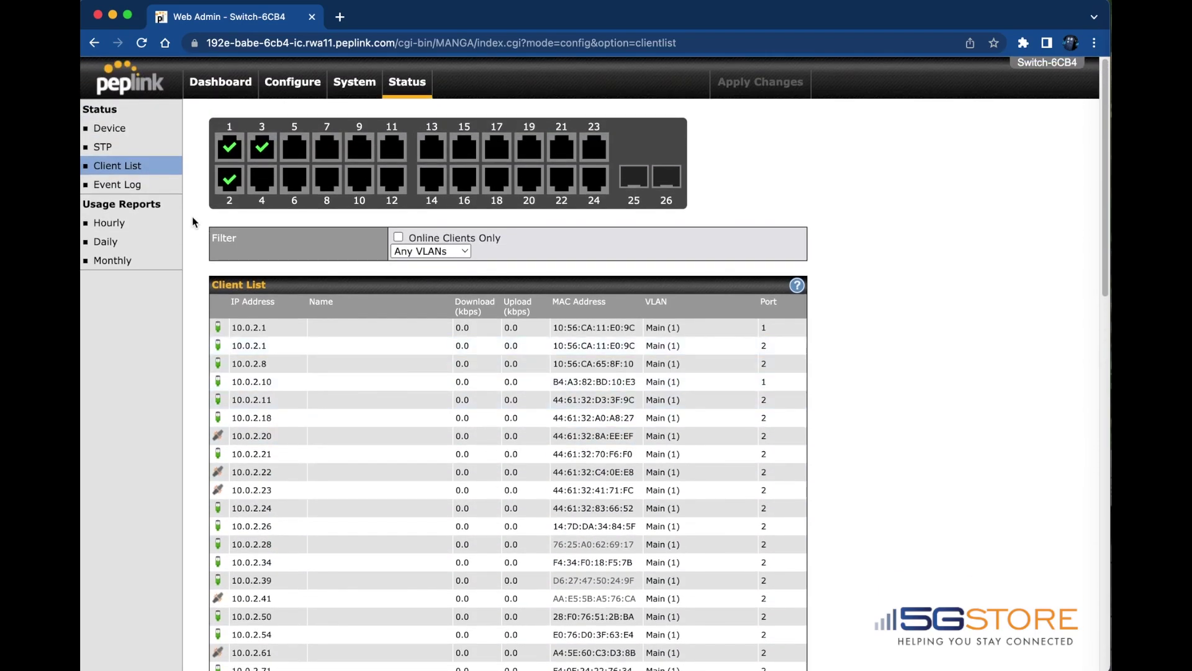
click(132, 186)
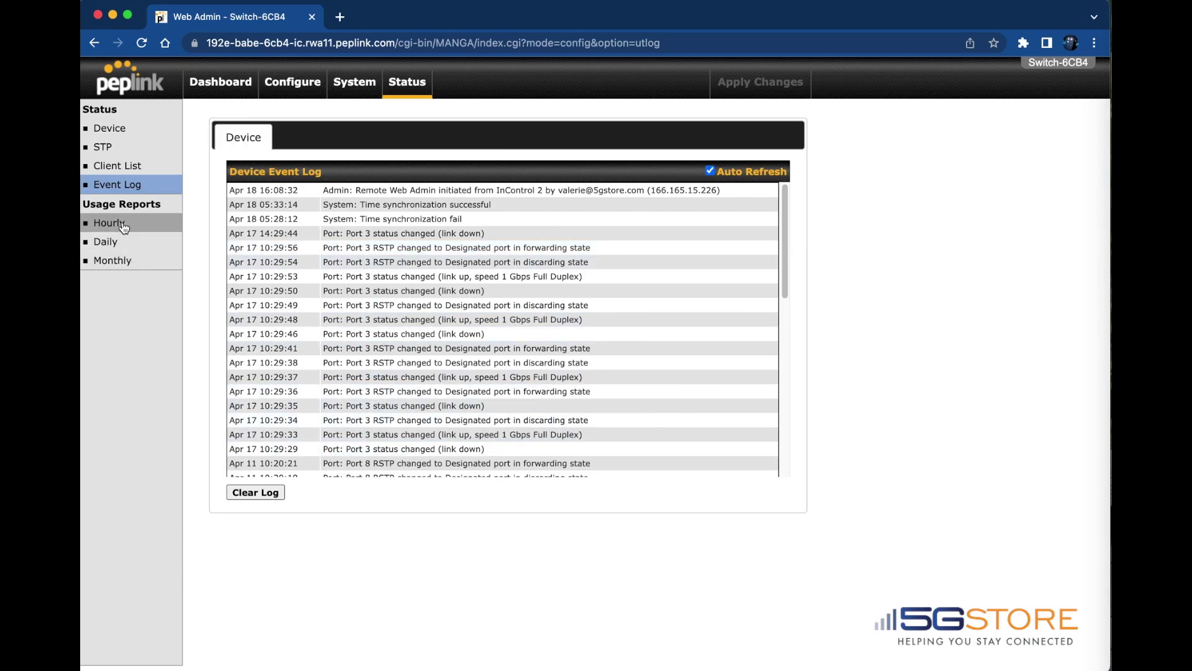
- Review the Hourly, Daily and Monthly usage reports, scrolling through each table
click(123, 227)
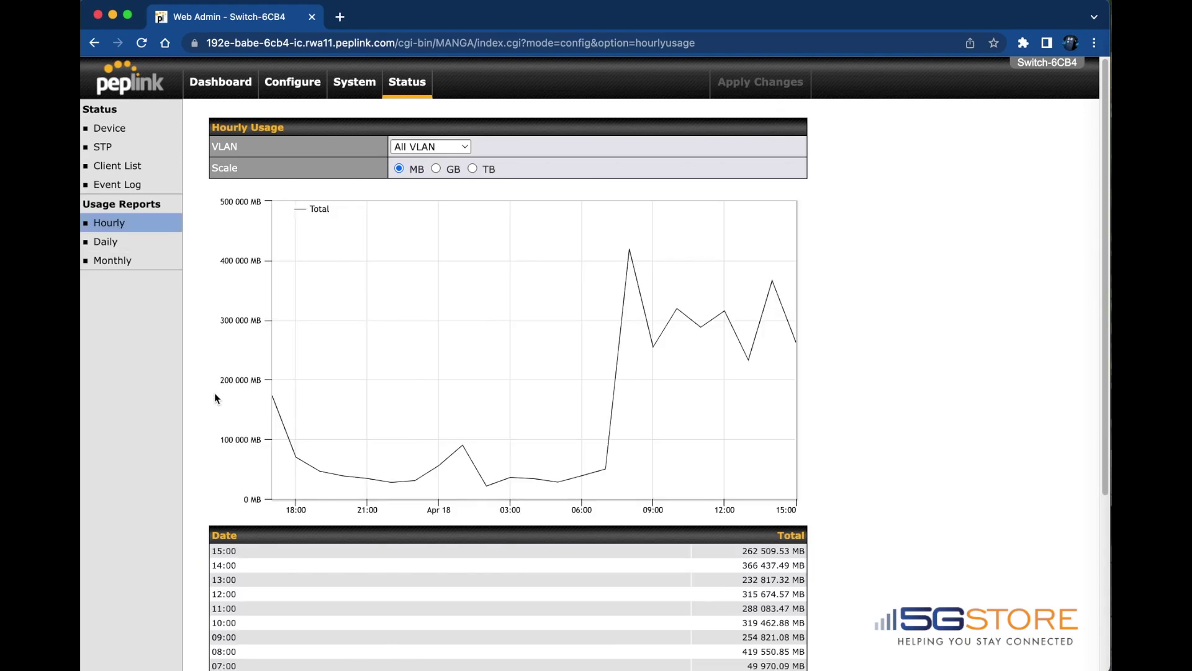
scroll(213, 399, down, 5)
scroll(192, 415, up, 5)
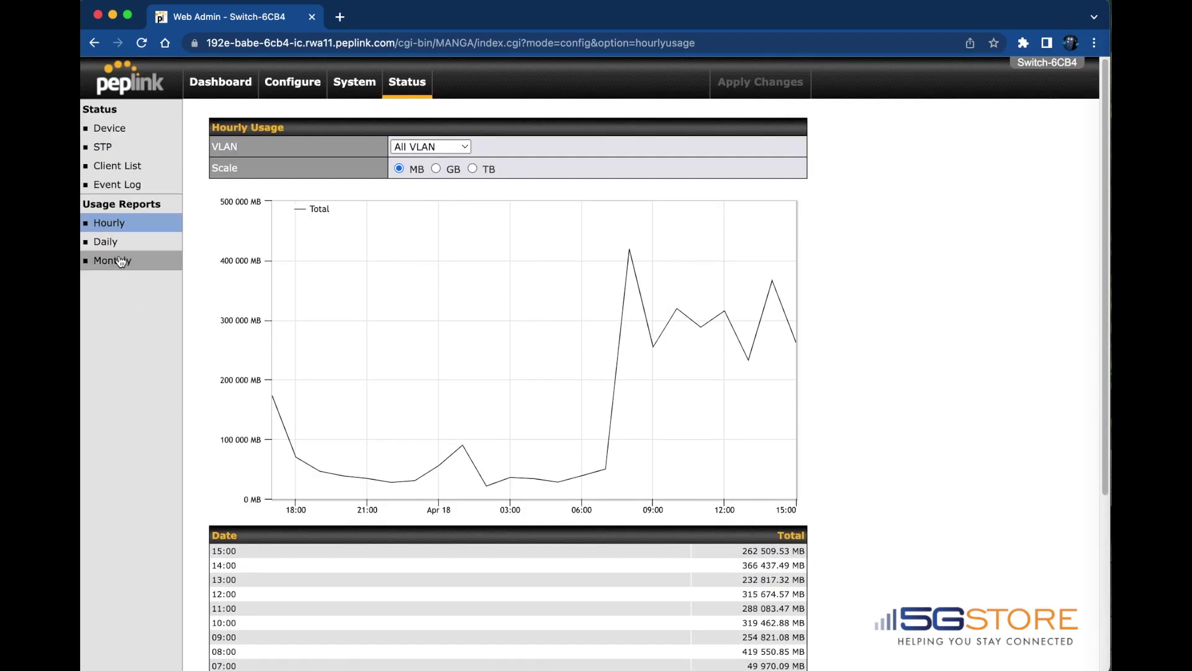
click(118, 242)
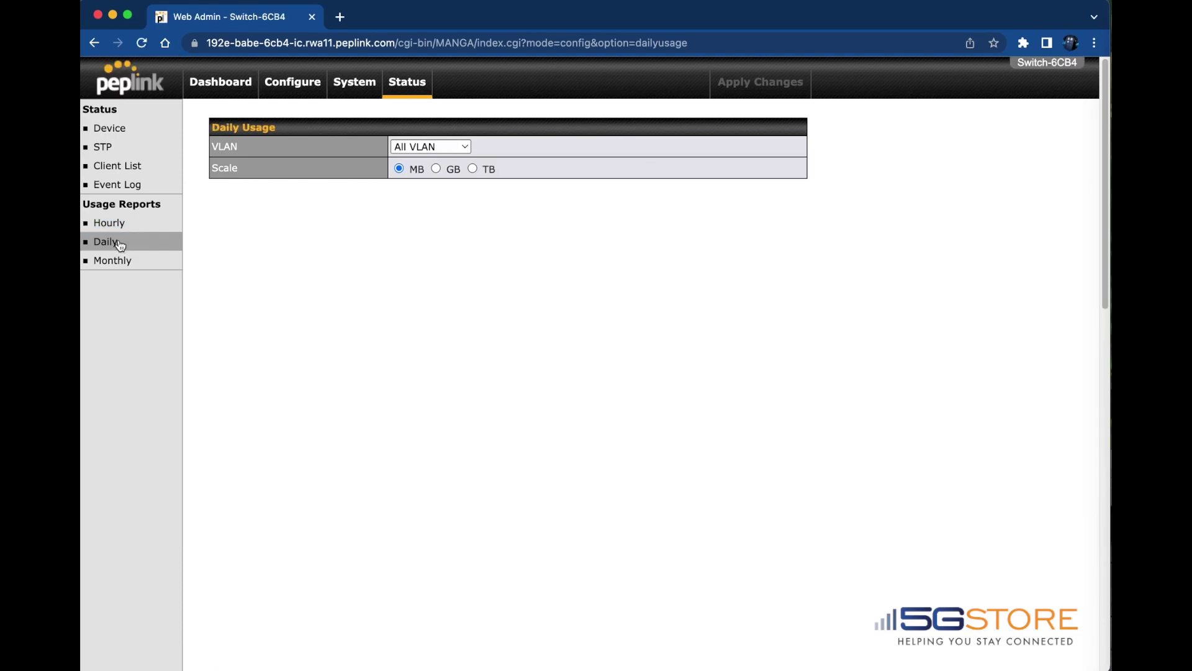
scroll(208, 369, down, 10)
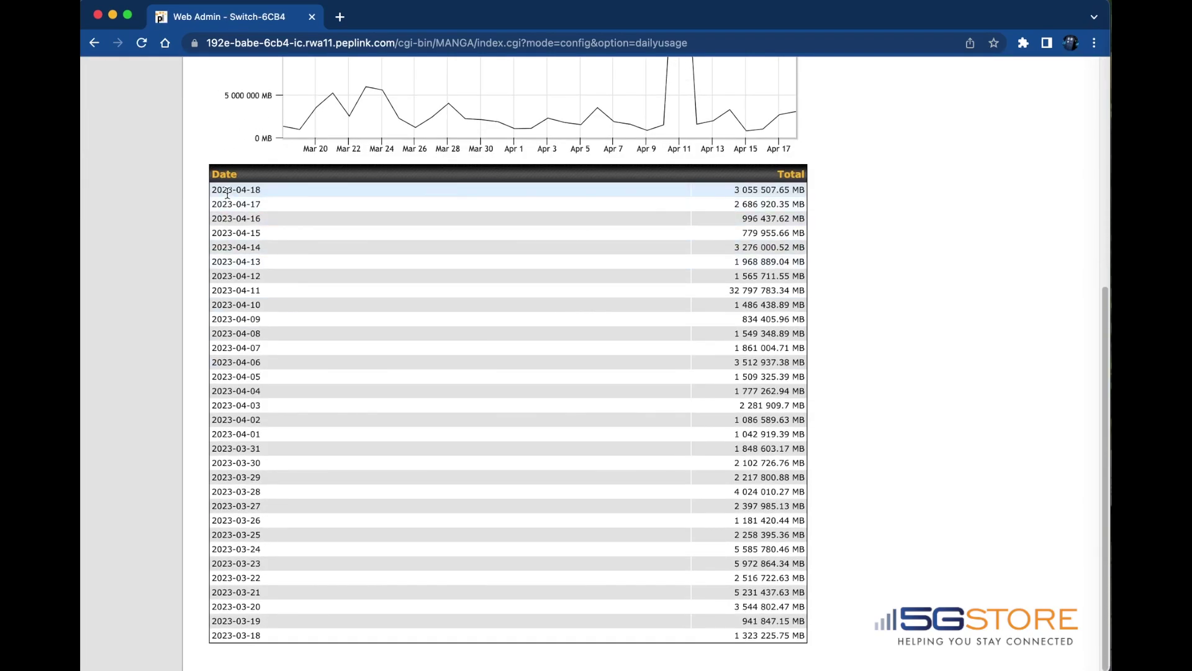
scroll(162, 311, up, 10)
click(129, 261)
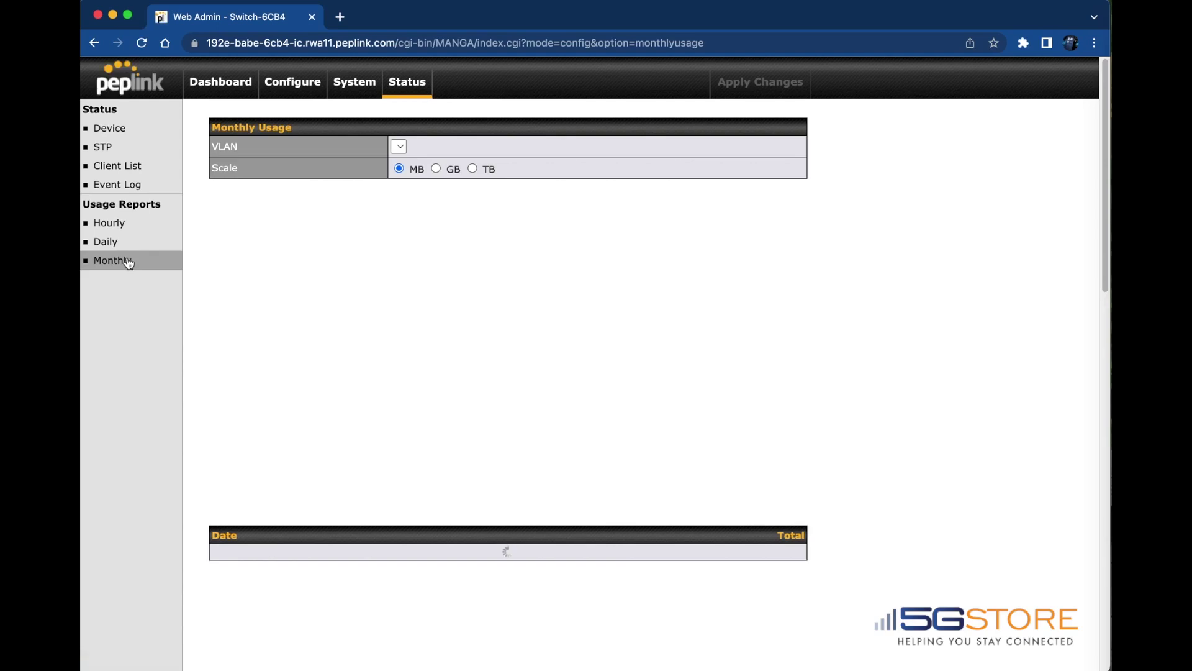
scroll(209, 267, down, 5)
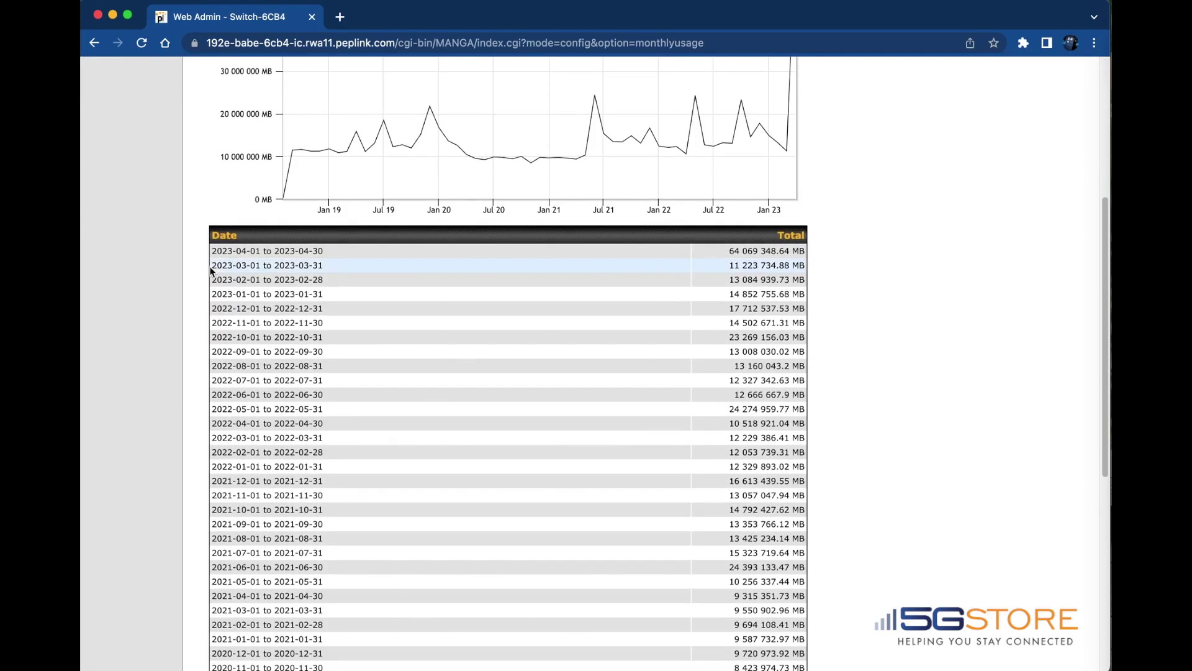
scroll(210, 271, up, 5)
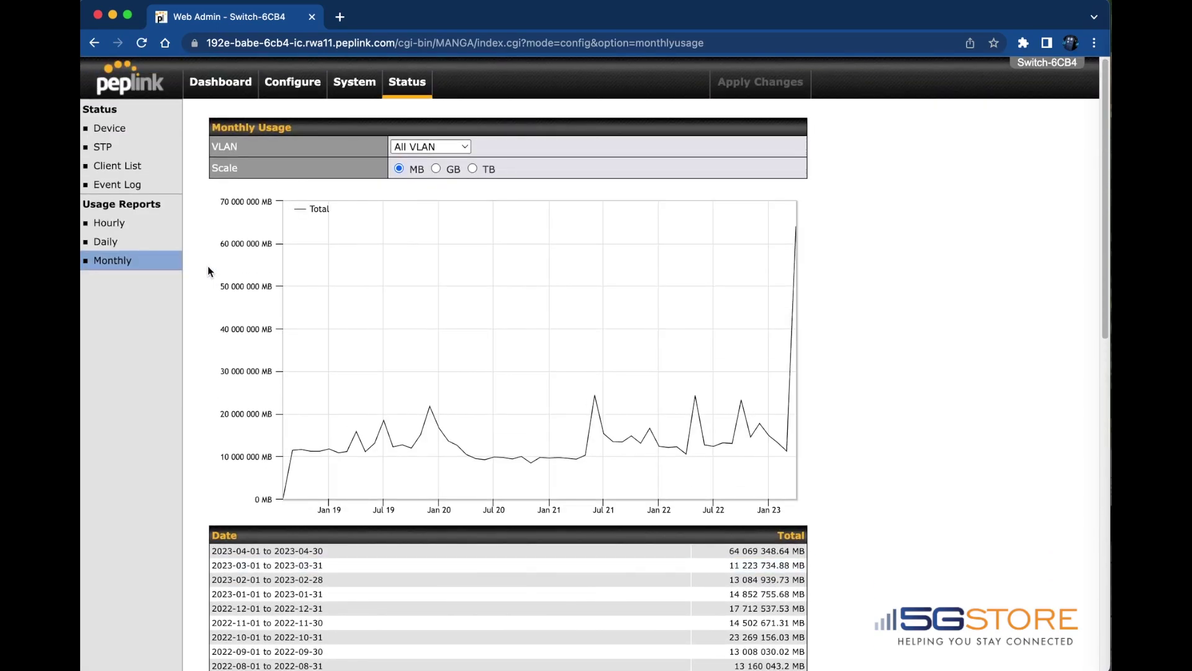